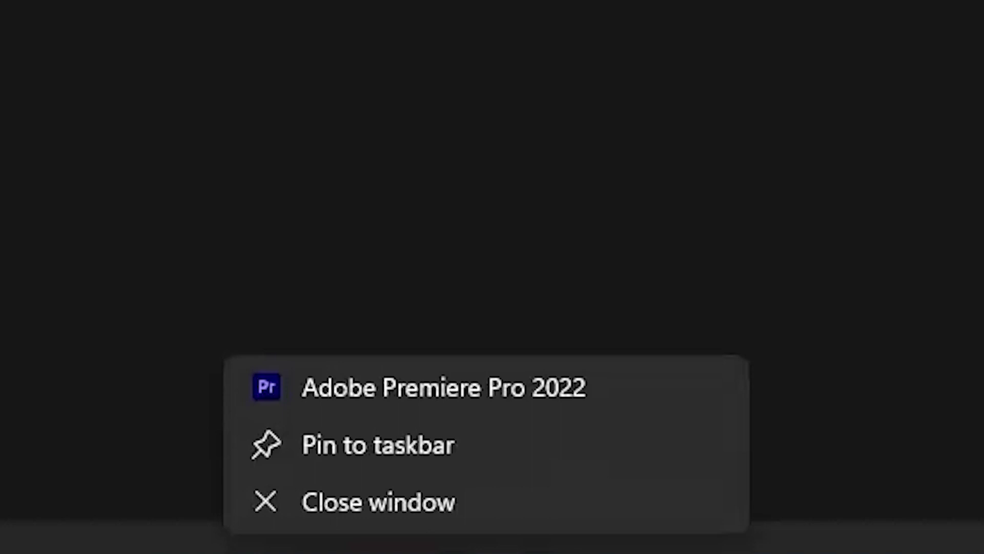
Start a new Premiere Pro project and name it 'start editing'.
{"action": "key", "text": "alt+f"}
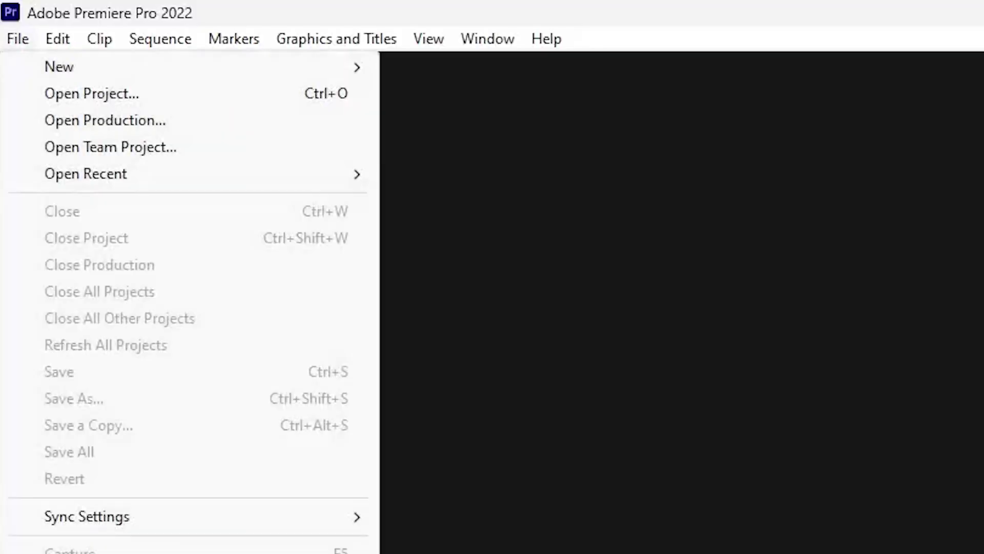
{"action": "key", "text": "Return"}
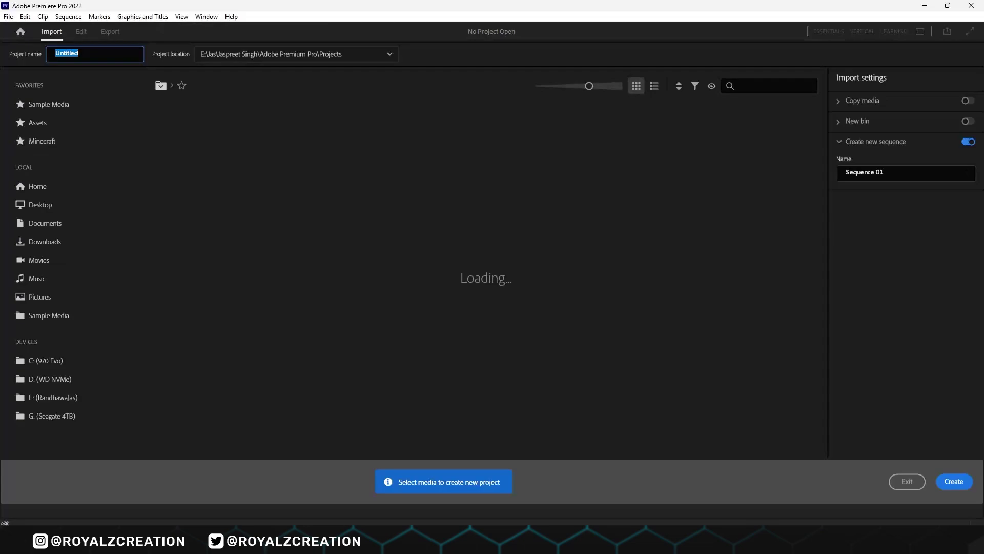
{"action": "type", "text": "start editing"}
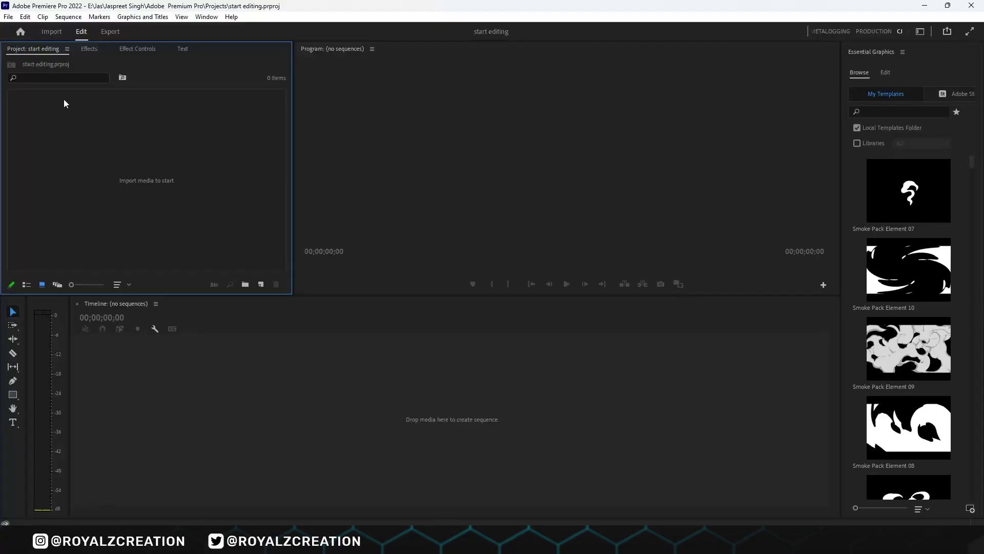
{"action": "left_click_drag", "start_coordinate": [42, 47], "coordinate": [77, 49]}
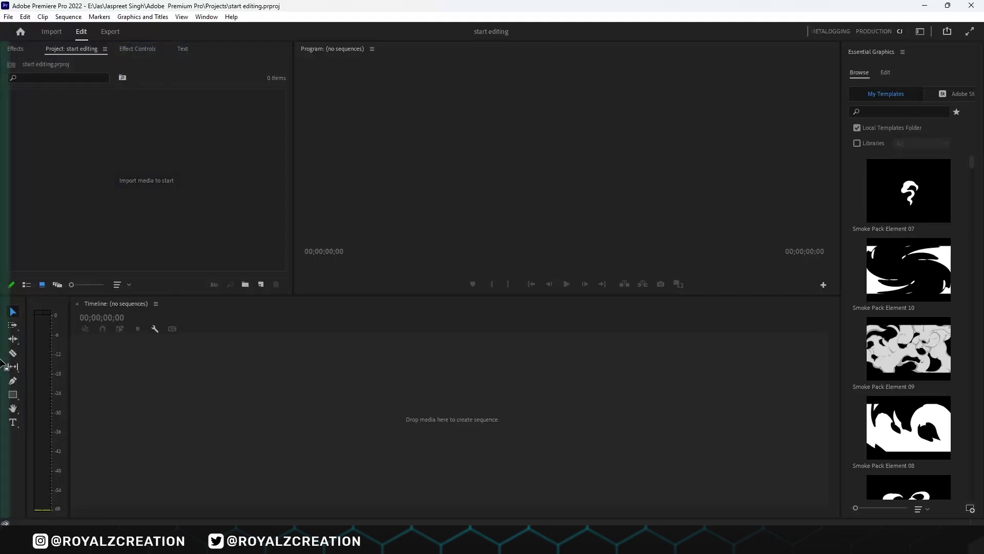
{"action": "left_click_drag", "start_coordinate": [11, 359], "coordinate": [305, 367]}
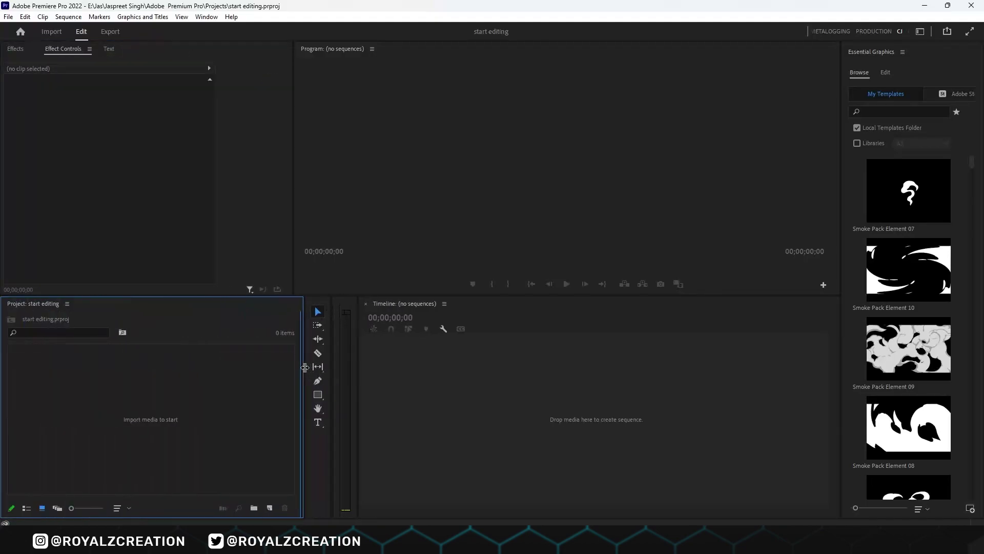
{"action": "left_click_drag", "start_coordinate": [30, 303], "coordinate": [26, 62]}
{"action": "left_click_drag", "start_coordinate": [21, 173], "coordinate": [17, 181]}
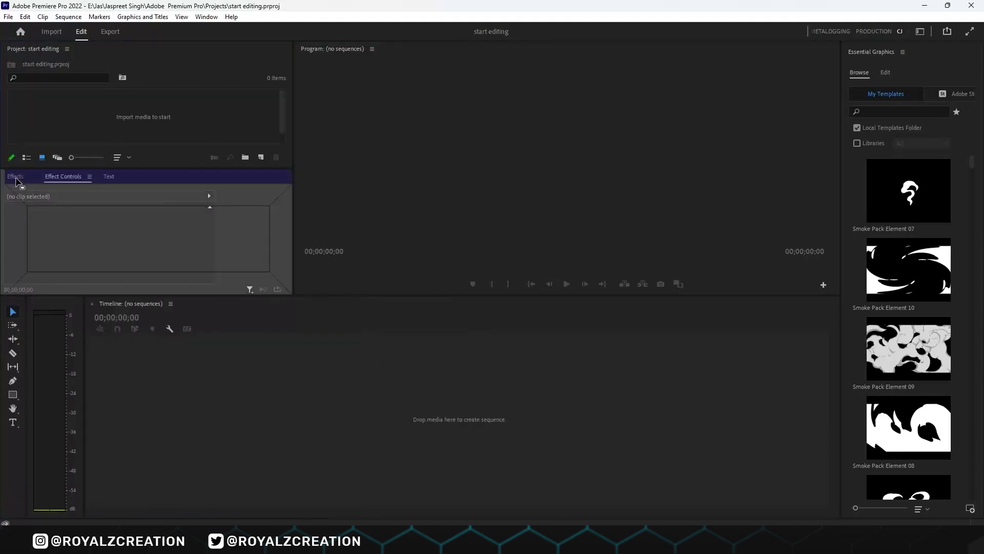
{"action": "left_click_drag", "start_coordinate": [84, 359], "coordinate": [75, 359]}
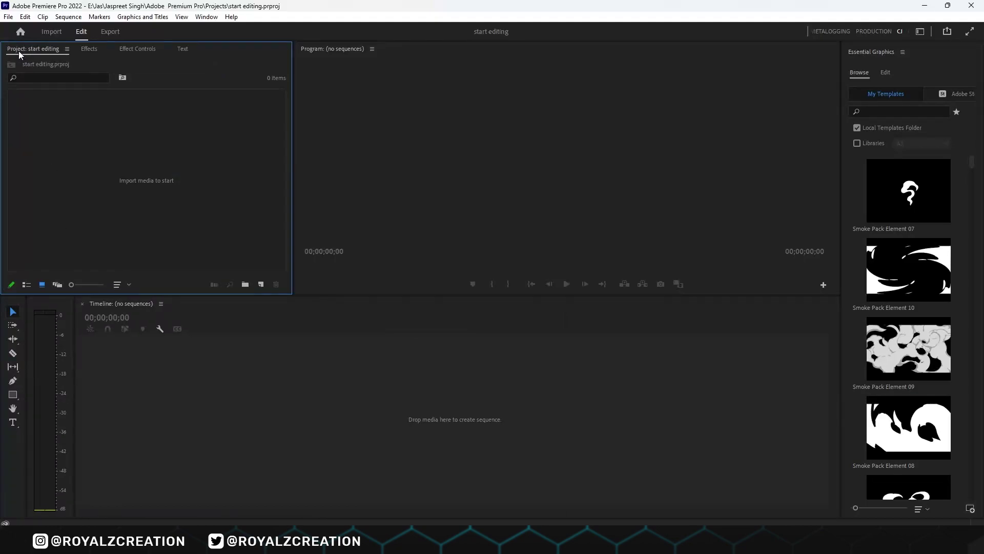
{"action": "left_click", "coordinate": [207, 18]}
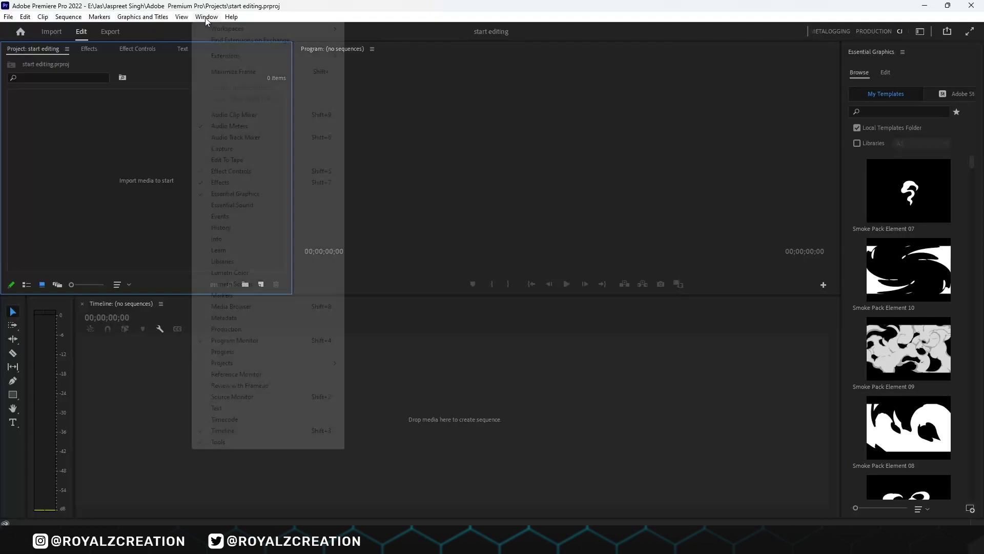
{"action": "mouse_move", "coordinate": [230, 365]}
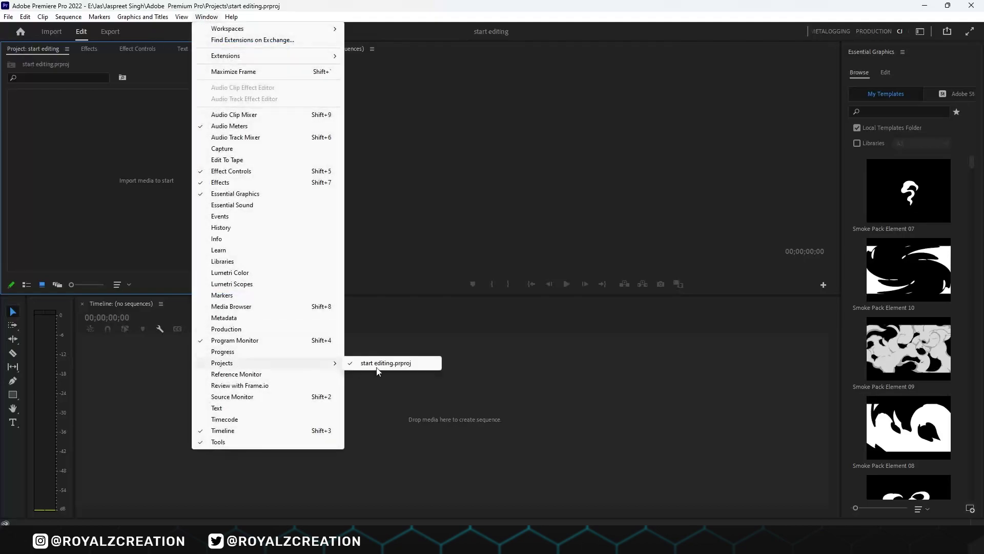
{"action": "left_click", "coordinate": [387, 366]}
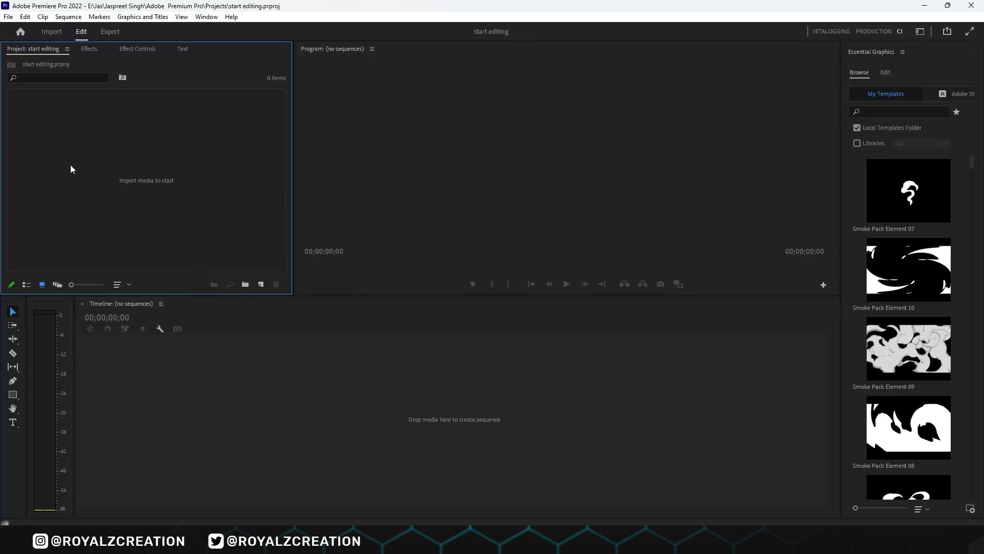
Import Blossoms - 113004.mp4 and drop it on the empty timeline to create its sequence.
{"action": "right_click", "coordinate": [100, 143]}
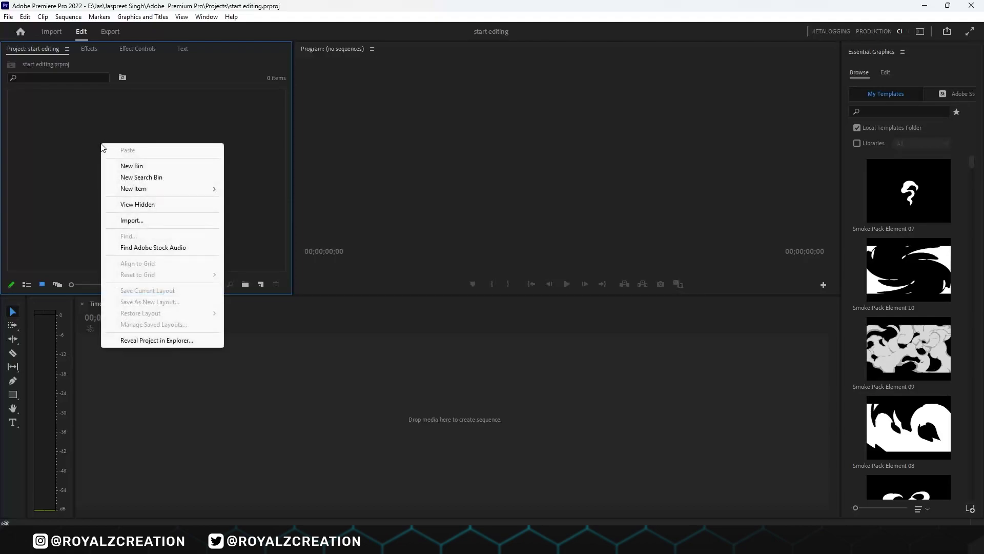
{"action": "left_click", "coordinate": [145, 221]}
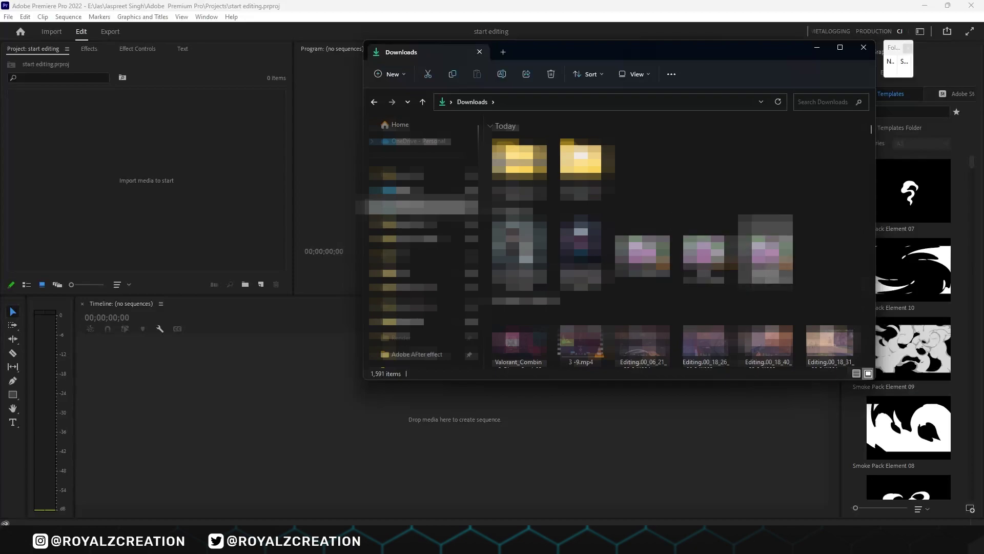
{"action": "left_click_drag", "start_coordinate": [765, 251], "coordinate": [143, 196]}
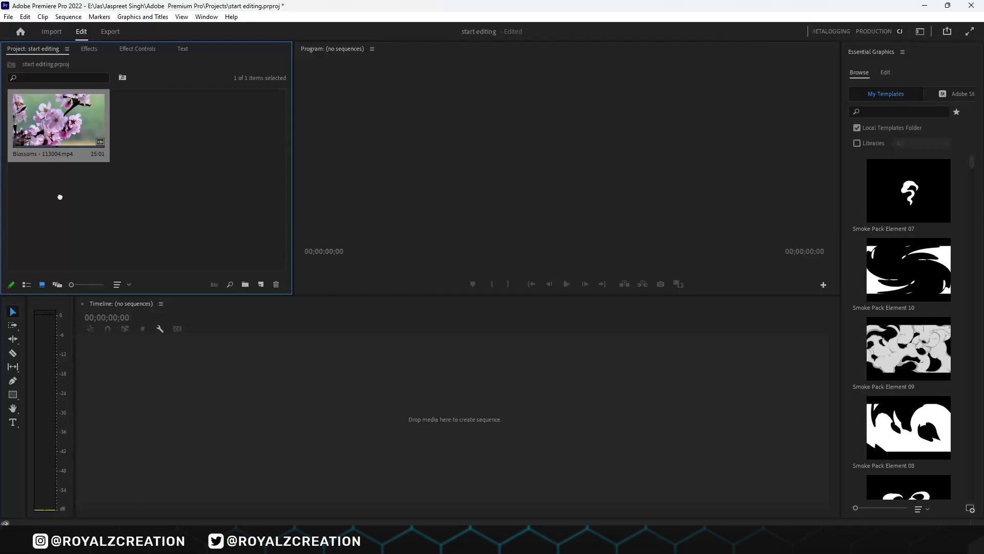
{"action": "left_click_drag", "start_coordinate": [60, 197], "coordinate": [492, 399]}
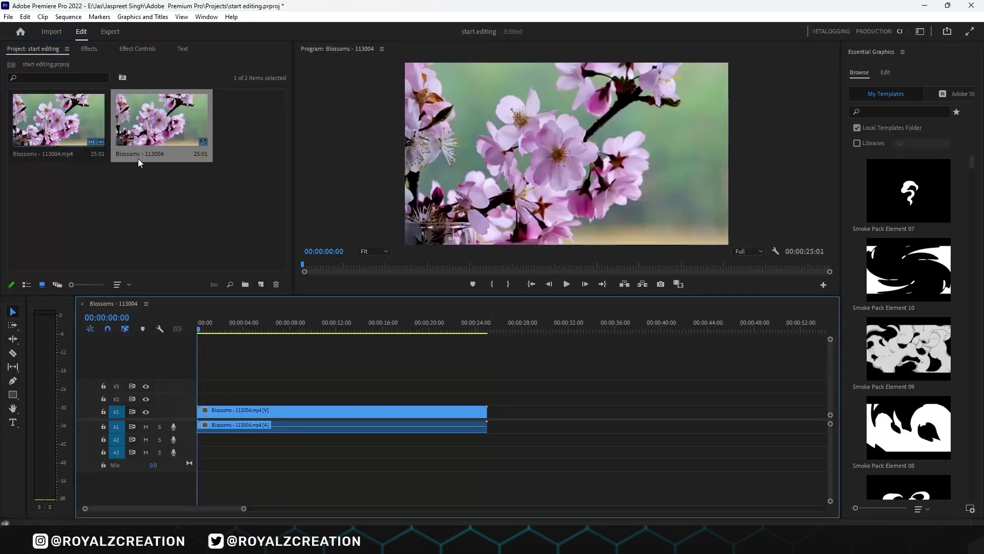
Switch the Project panel to List View and rename the Blossoms - 113004 sequence to Editing.
{"action": "mouse_move", "coordinate": [184, 160]}
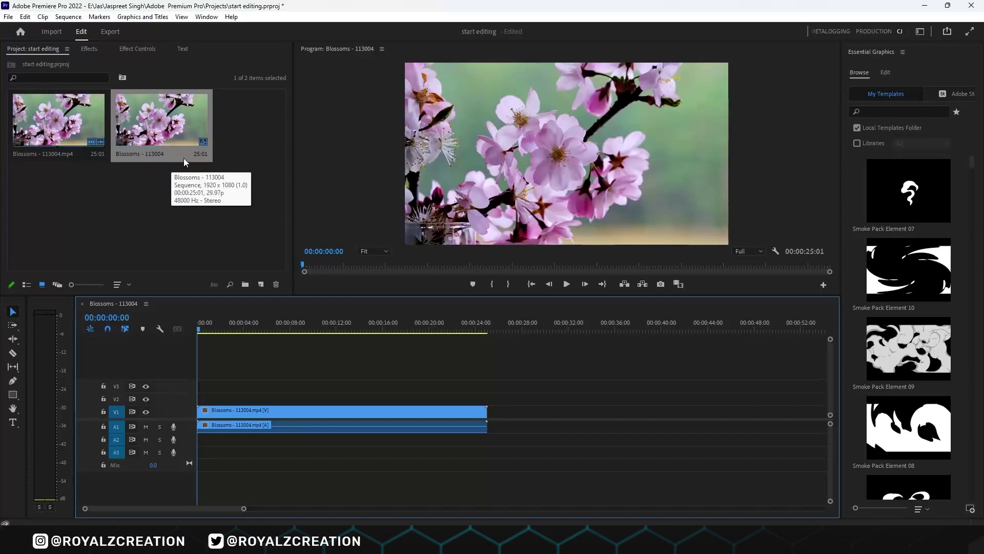
{"action": "left_click", "coordinate": [68, 155]}
{"action": "left_click", "coordinate": [131, 158]}
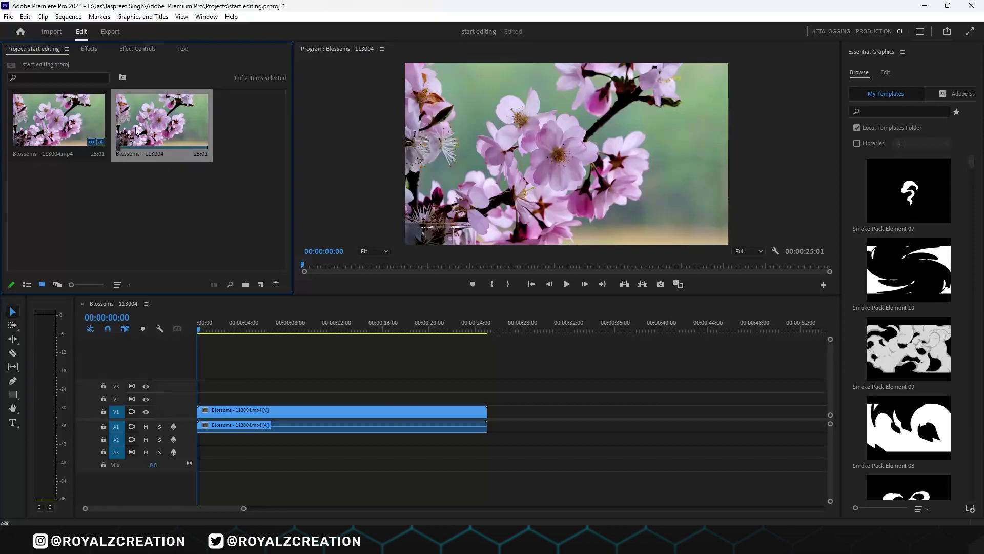
{"action": "left_click", "coordinate": [26, 286]}
{"action": "left_click", "coordinate": [39, 285]}
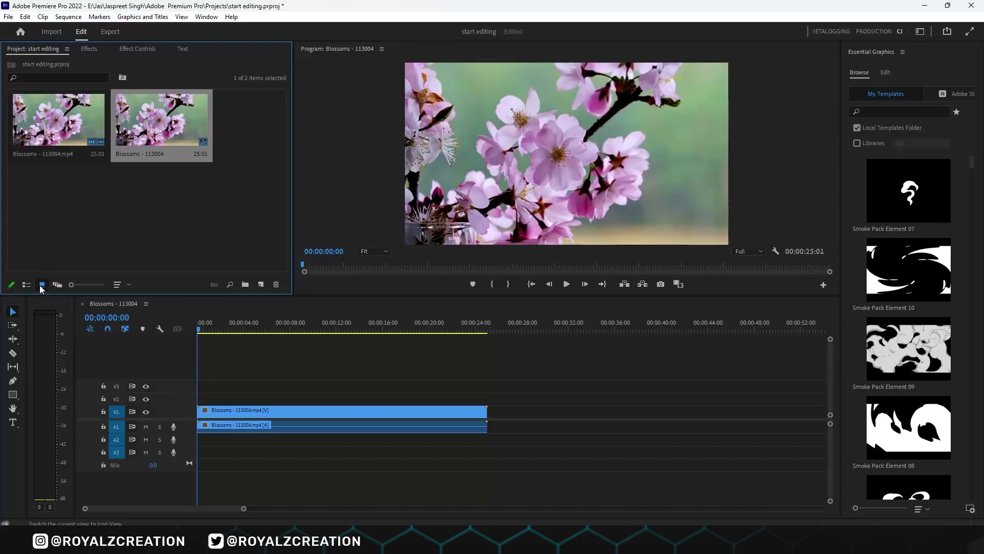
{"action": "left_click", "coordinate": [26, 285]}
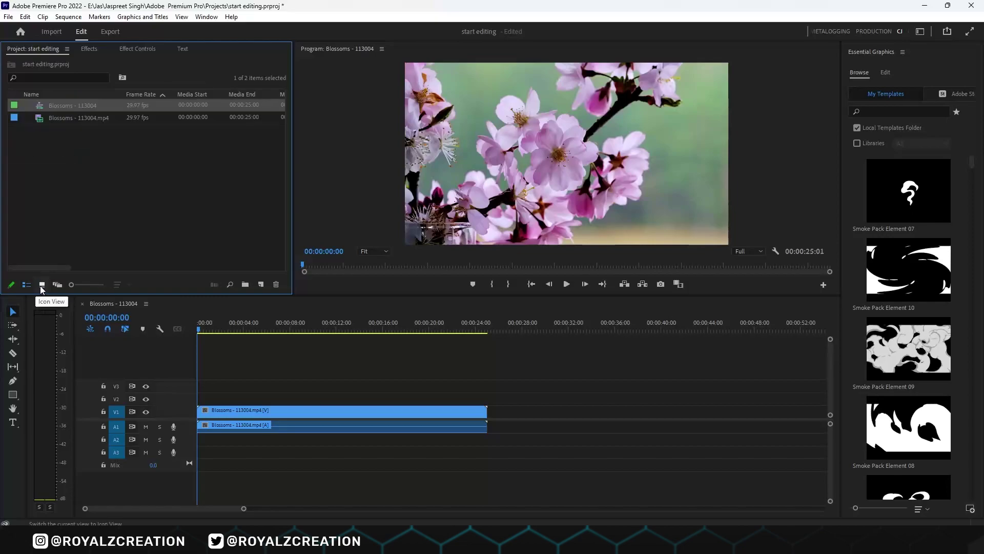
{"action": "left_click", "coordinate": [69, 103]}
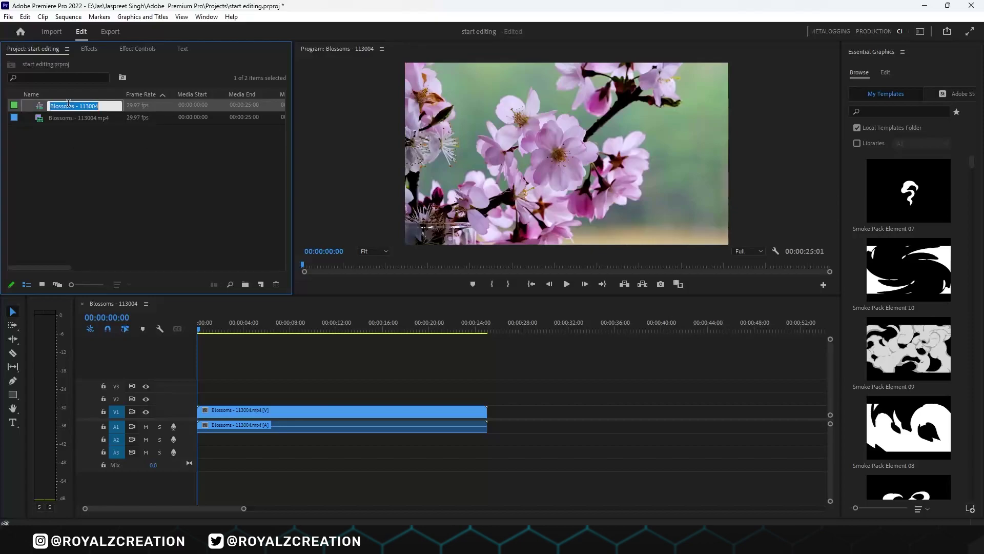
{"action": "type", "text": "ED"}
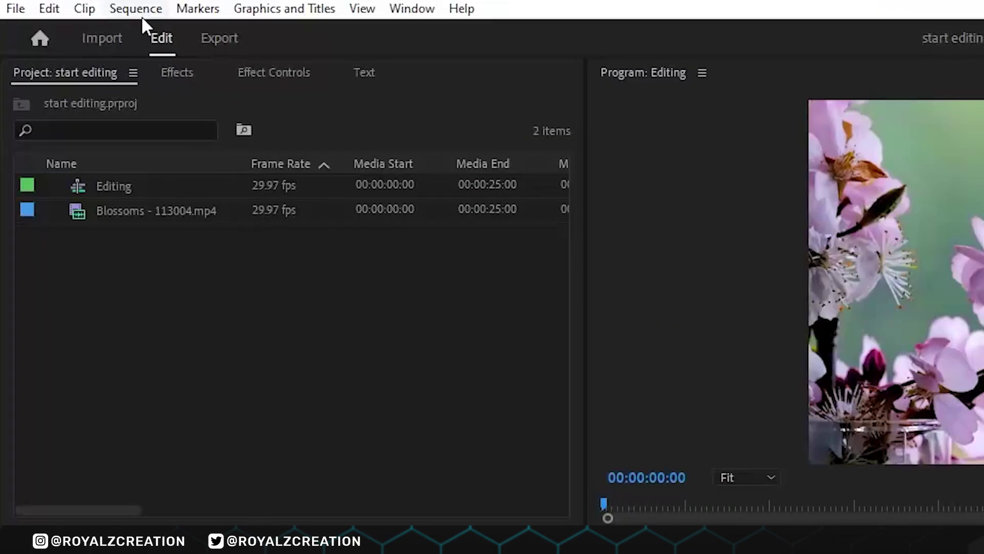
Confirm the Editing sequence settings at a 1920 x 1080 frame size and 29.97 fps.
{"action": "left_click", "coordinate": [71, 20]}
{"action": "left_click", "coordinate": [198, 34]}
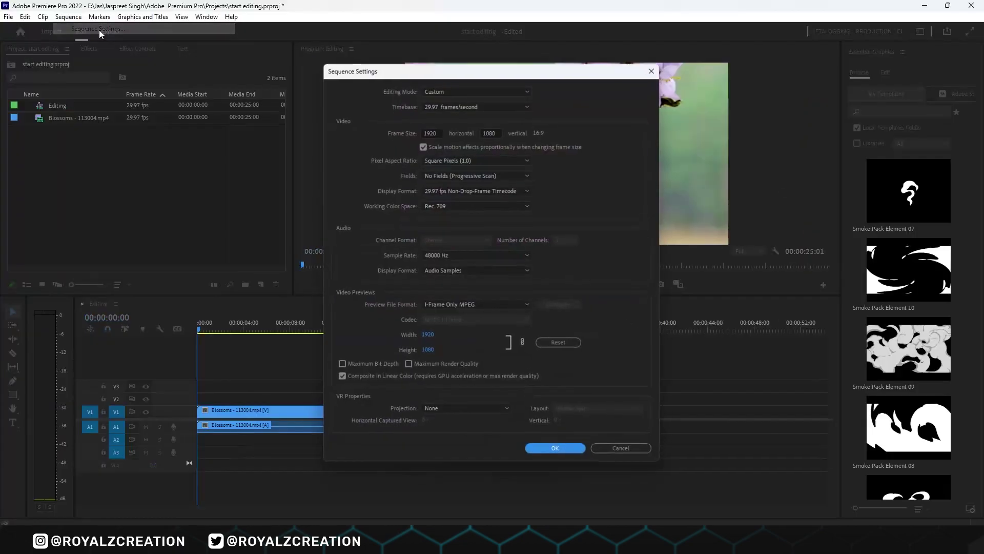
{"action": "left_click", "coordinate": [492, 132]}
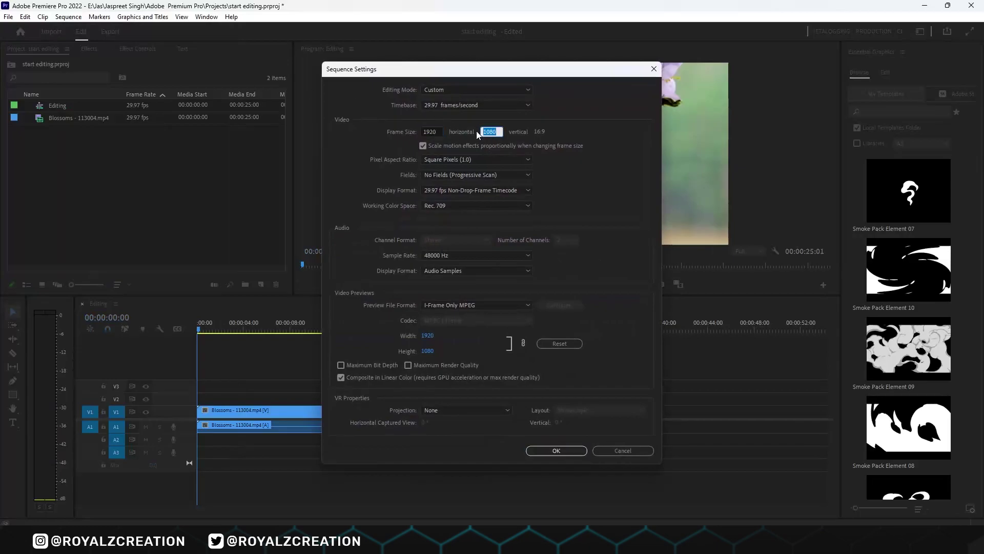
{"action": "left_click", "coordinate": [565, 453]}
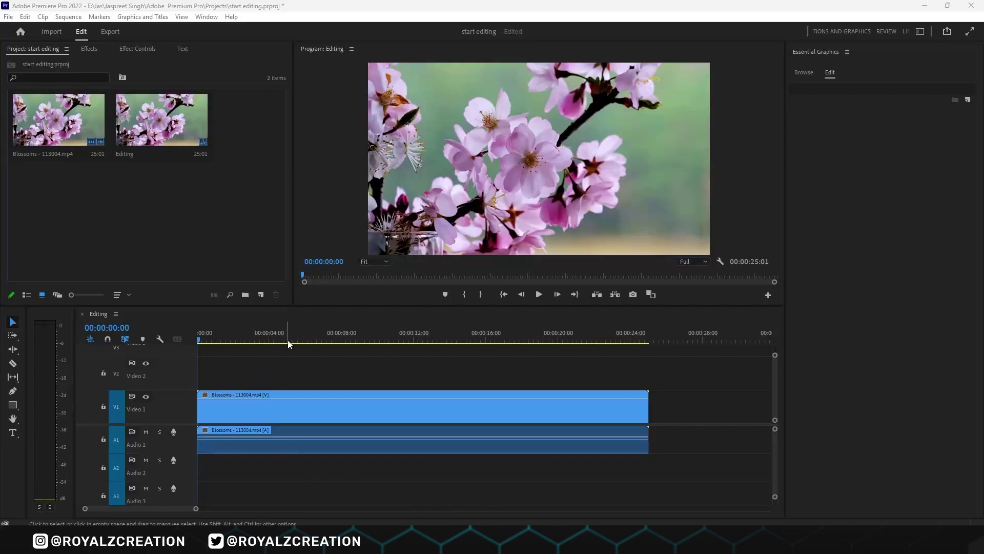
Split the Blossoms clip at 00:00:06:06 and move the playhead to 00:00:08:03.
{"action": "left_click", "coordinate": [308, 339]}
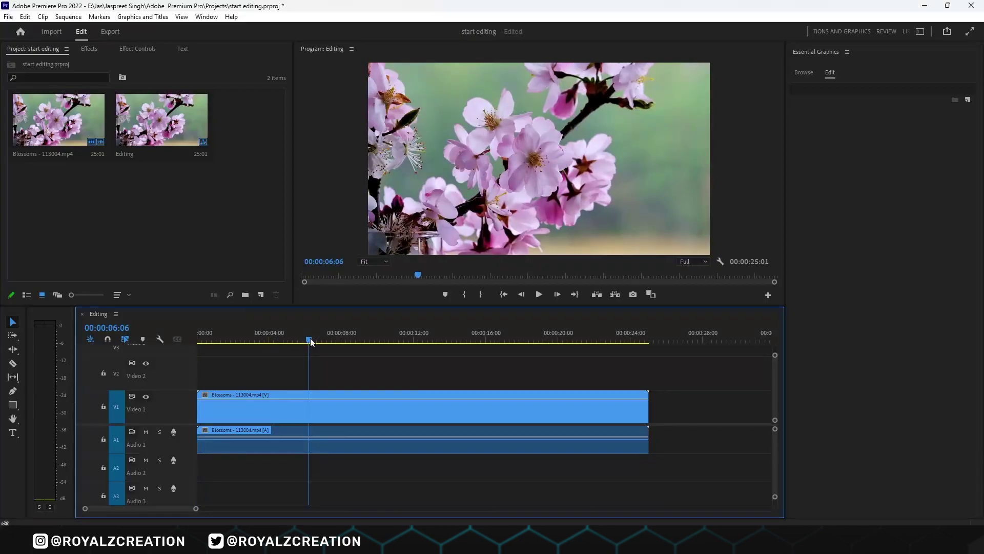
{"action": "key", "text": "ctrl+k"}
{"action": "left_click", "coordinate": [327, 408]}
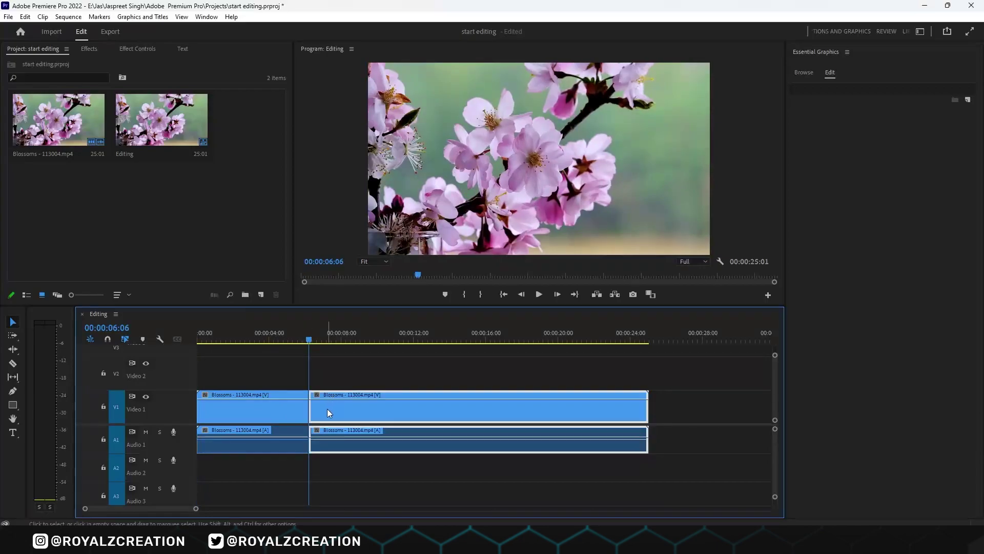
{"action": "left_click", "coordinate": [292, 408]}
{"action": "left_click_drag", "start_coordinate": [309, 343], "coordinate": [343, 339]}
{"action": "left_click", "coordinate": [330, 421]}
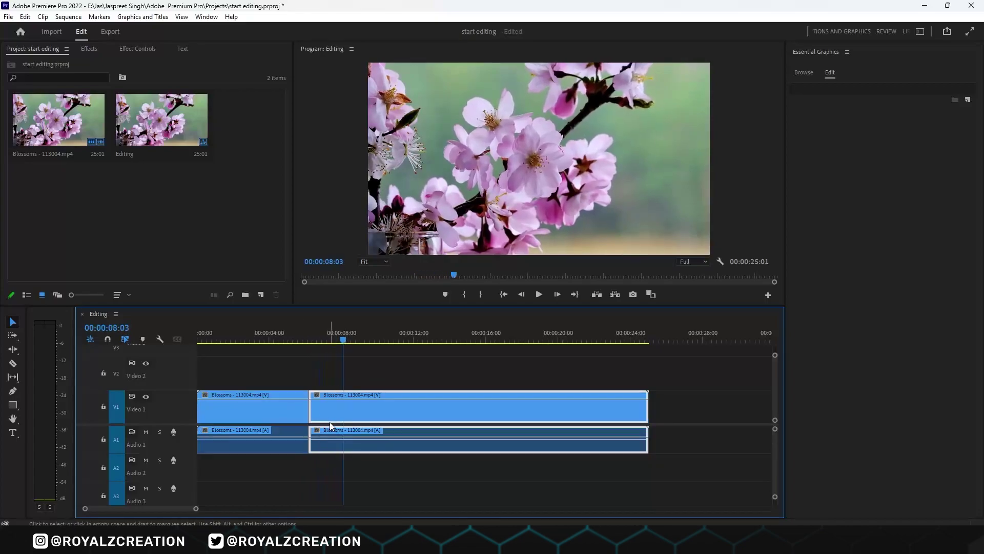
{"action": "left_click", "coordinate": [284, 412]}
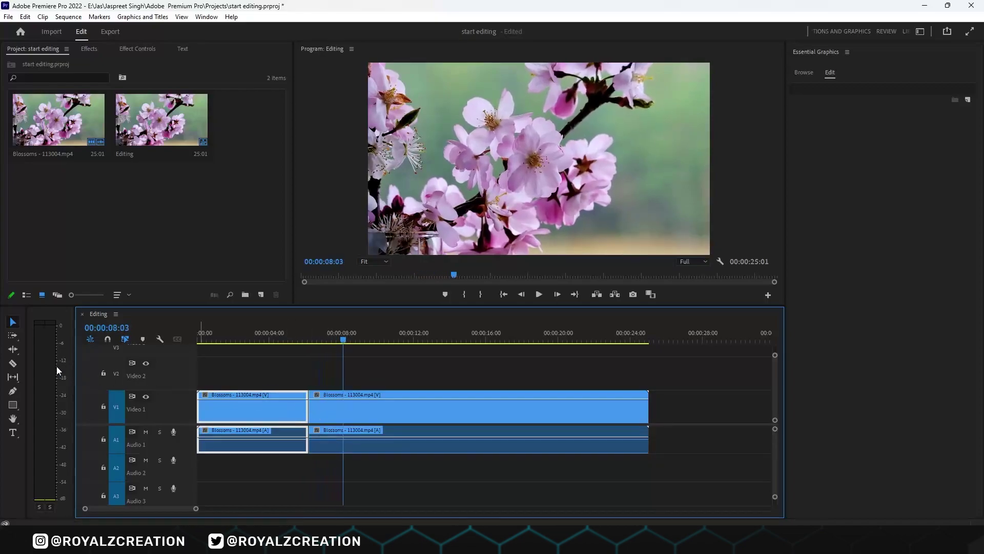
Razor-cut the clip at three more points, then select the piece around 12 seconds.
{"action": "left_click", "coordinate": [13, 364]}
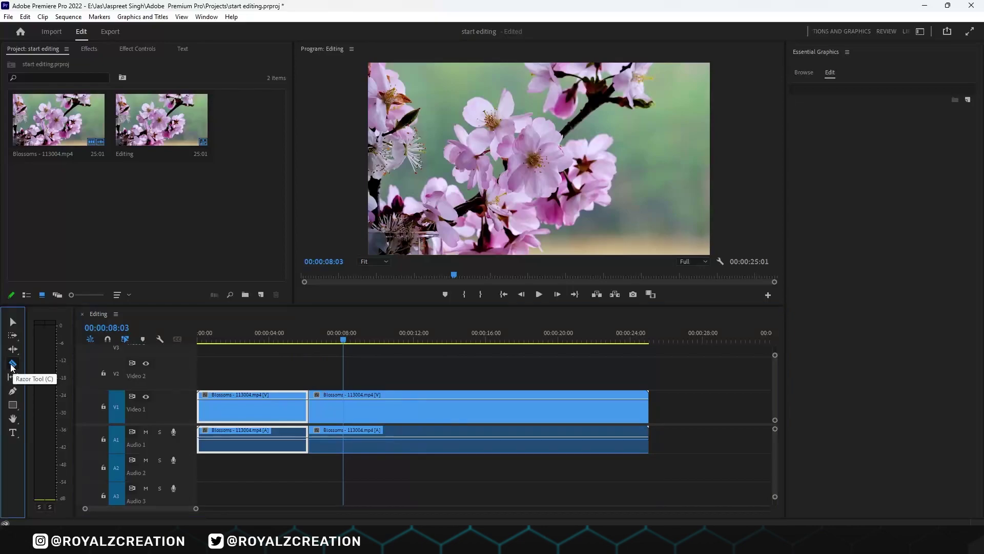
{"action": "left_click", "coordinate": [392, 413]}
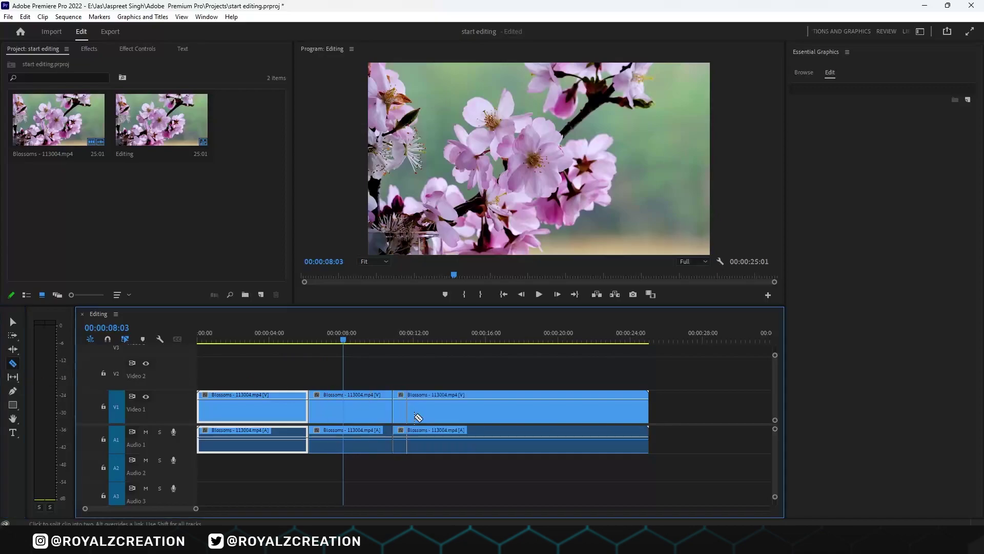
{"action": "left_click", "coordinate": [471, 418]}
{"action": "left_click", "coordinate": [578, 420]}
{"action": "key", "text": "v"}
{"action": "left_click", "coordinate": [428, 413]}
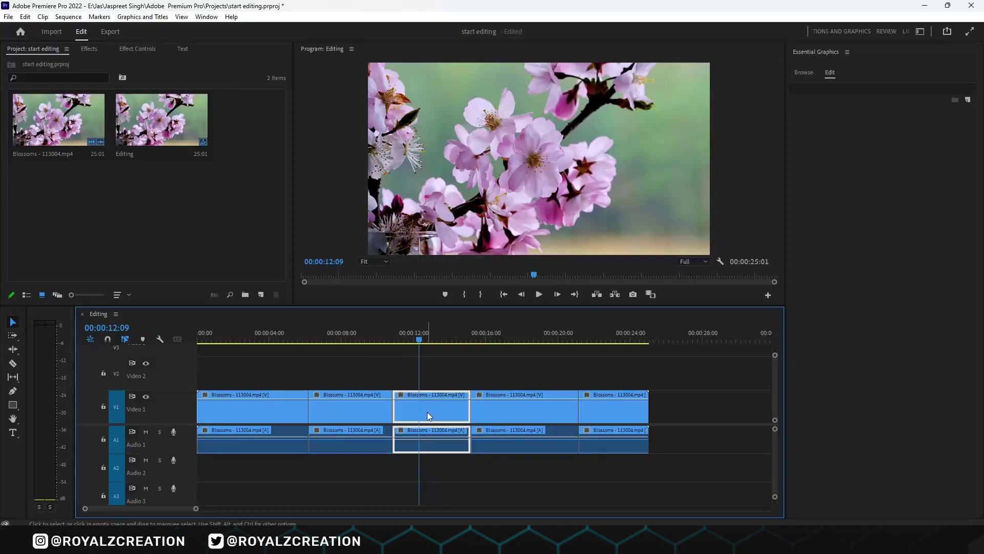
Delete the middle piece and slide the later clips left to close the gap, totalling 00:00:20:21.
{"action": "key", "text": "Delete"}
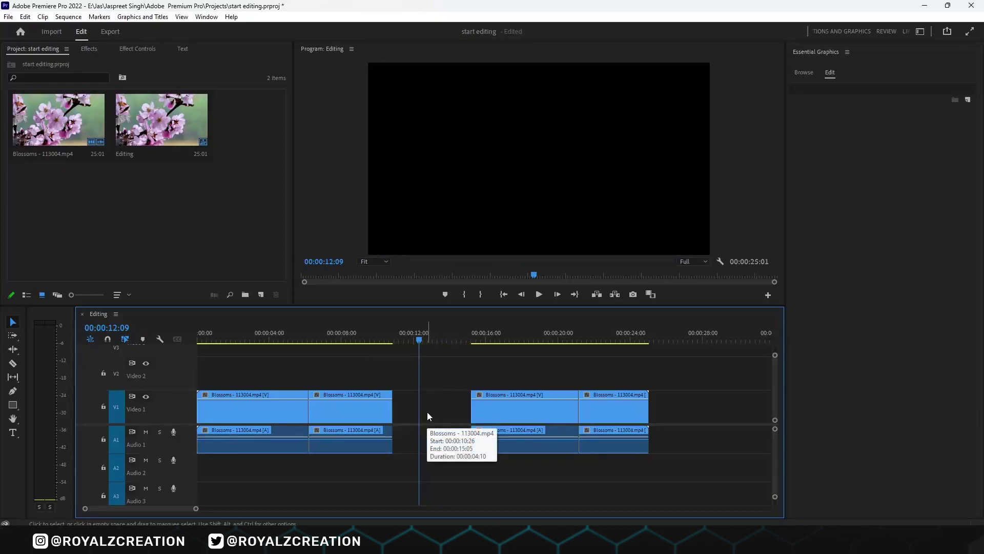
{"action": "left_click", "coordinate": [13, 336]}
{"action": "left_click_drag", "start_coordinate": [504, 418], "coordinate": [428, 419]}
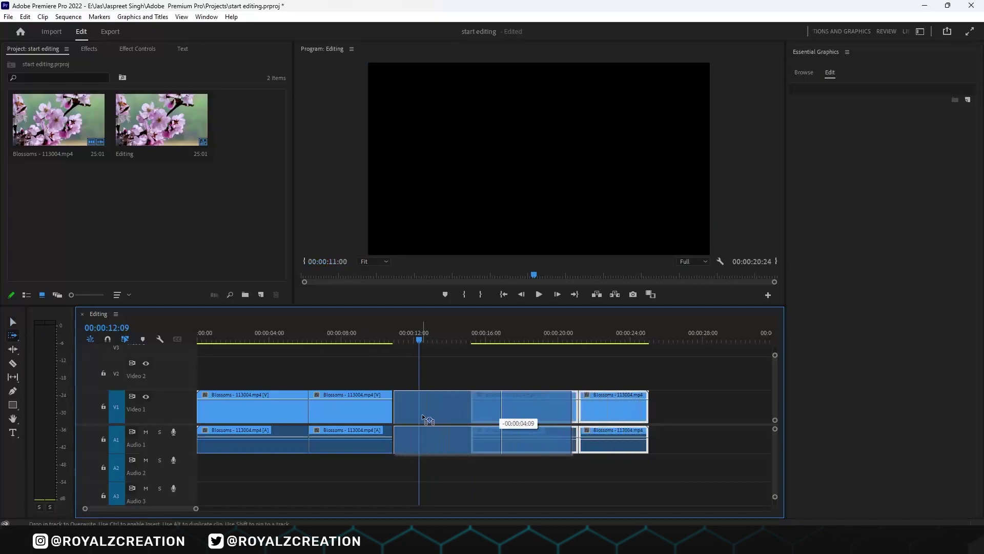
{"action": "left_click_drag", "start_coordinate": [428, 419], "coordinate": [426, 420]}
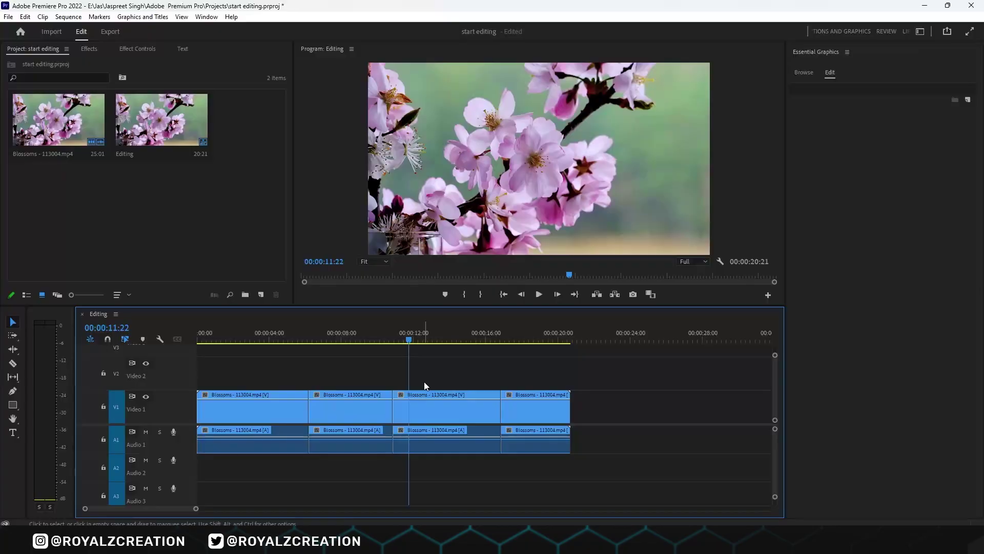
{"action": "key", "text": "ctrl+z"}
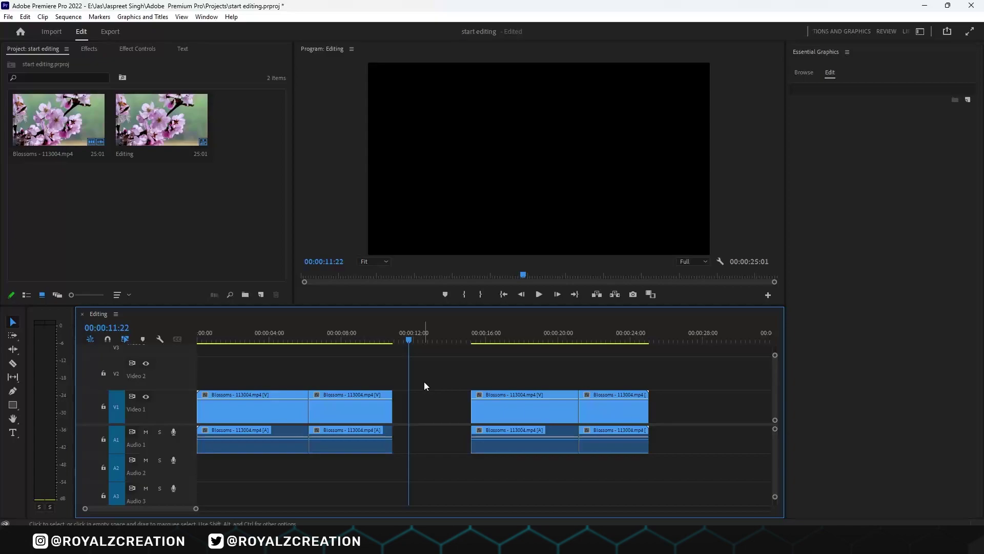
{"action": "key", "text": "ctrl+shift+z"}
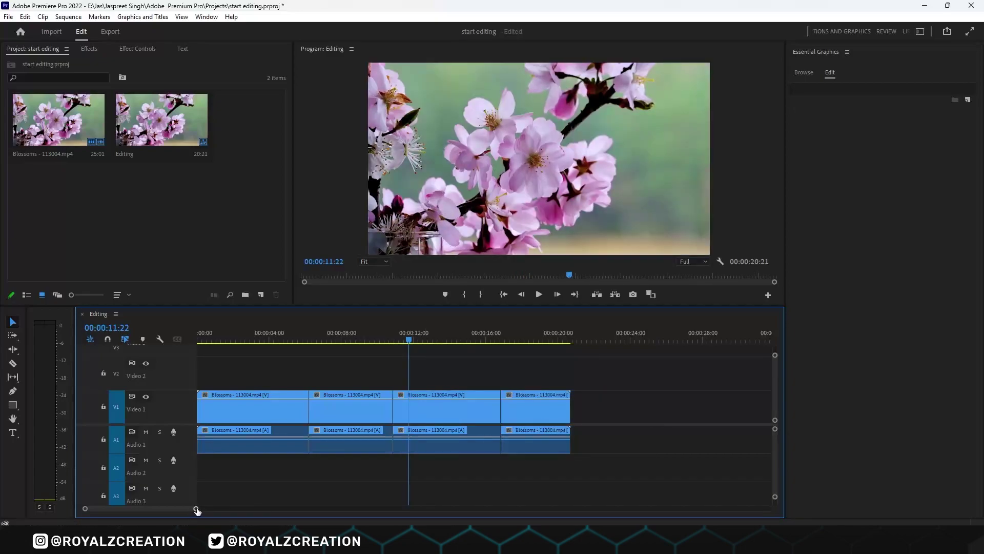
{"action": "left_click_drag", "start_coordinate": [196, 510], "coordinate": [383, 517]}
{"action": "left_click", "coordinate": [199, 338]}
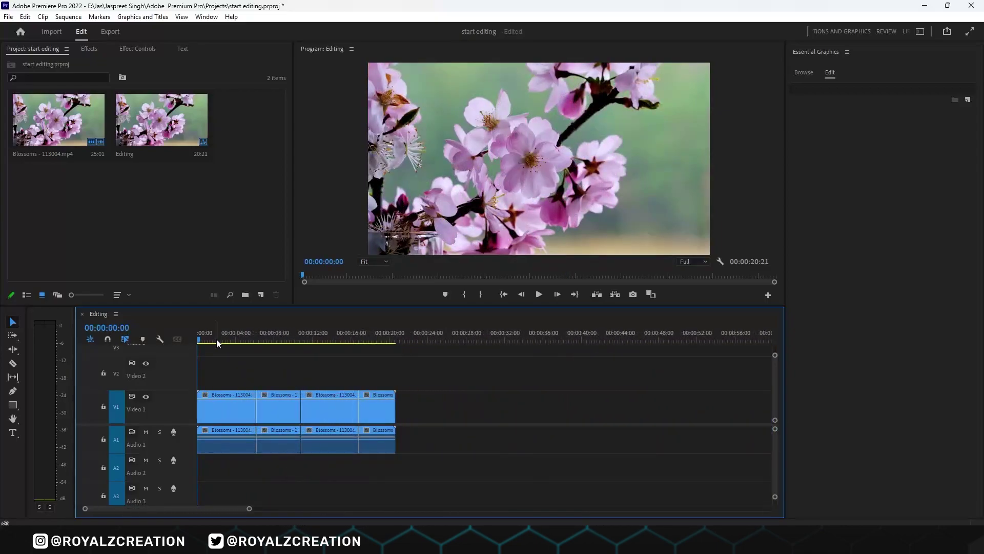
{"action": "key", "text": "space"}
{"action": "left_click", "coordinate": [538, 295]}
{"action": "left_click", "coordinate": [539, 294]}
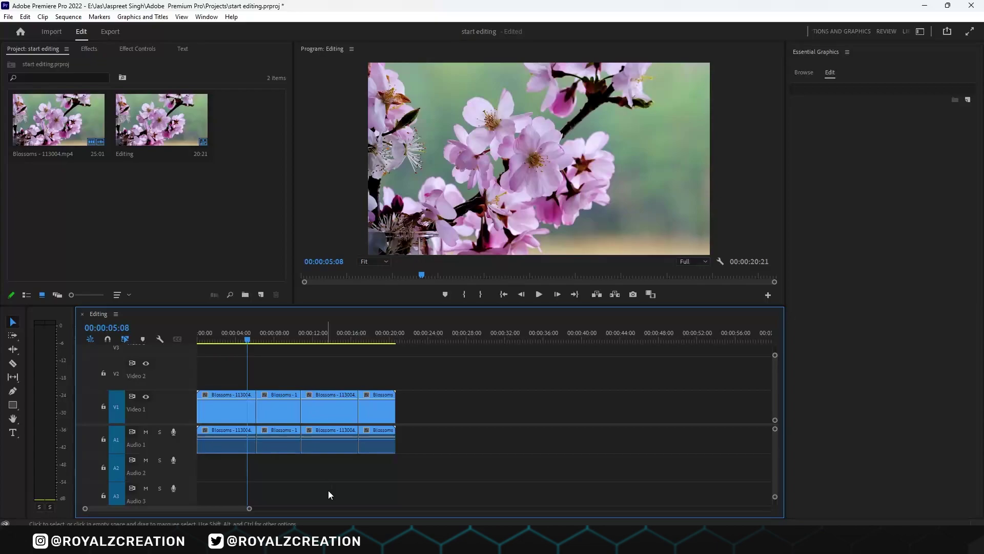
Search Effects for 'blur' and apply Gaussian Blur to the second Blossoms clip.
{"action": "left_click", "coordinate": [88, 49]}
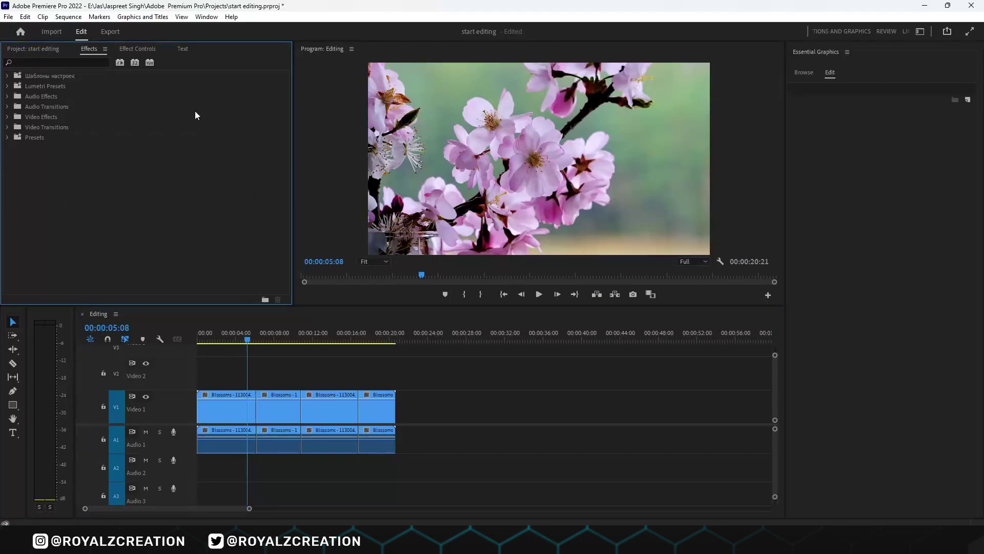
{"action": "left_click", "coordinate": [207, 17]}
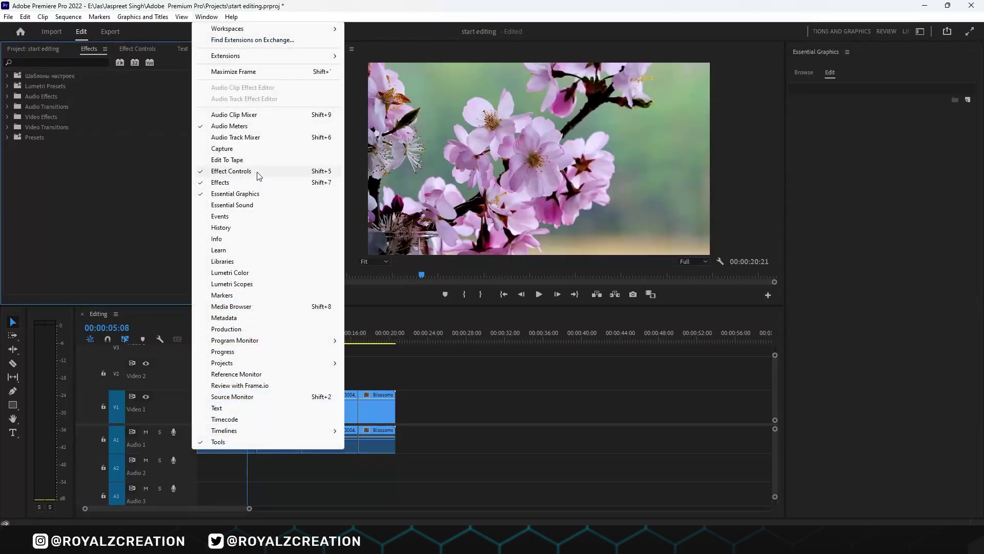
{"action": "left_click", "coordinate": [68, 62]}
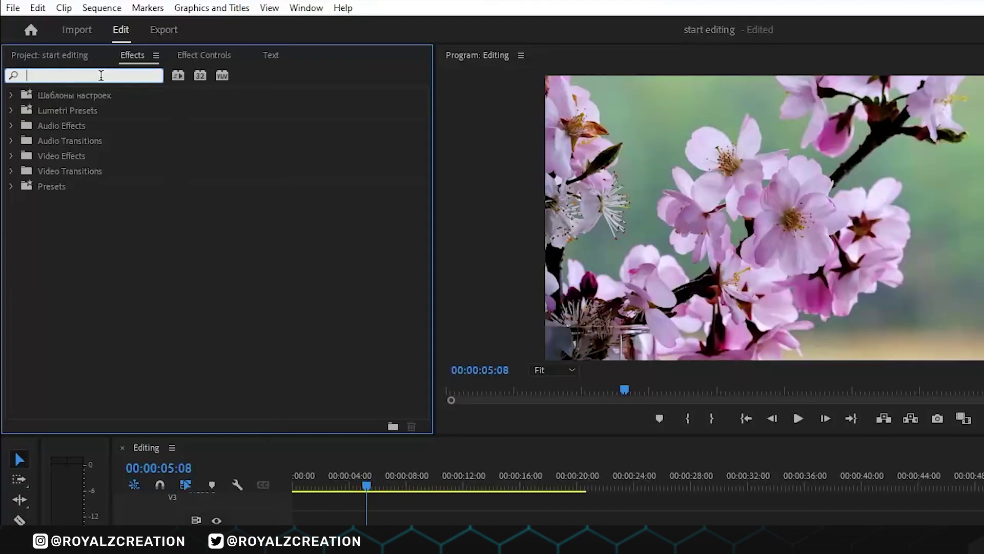
{"action": "type", "text": "blur"}
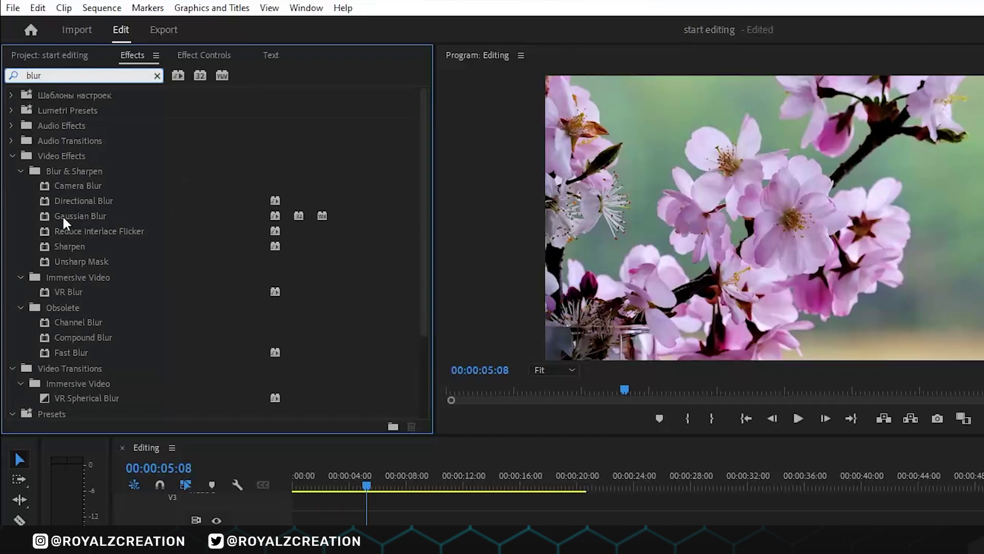
{"action": "left_click", "coordinate": [62, 215]}
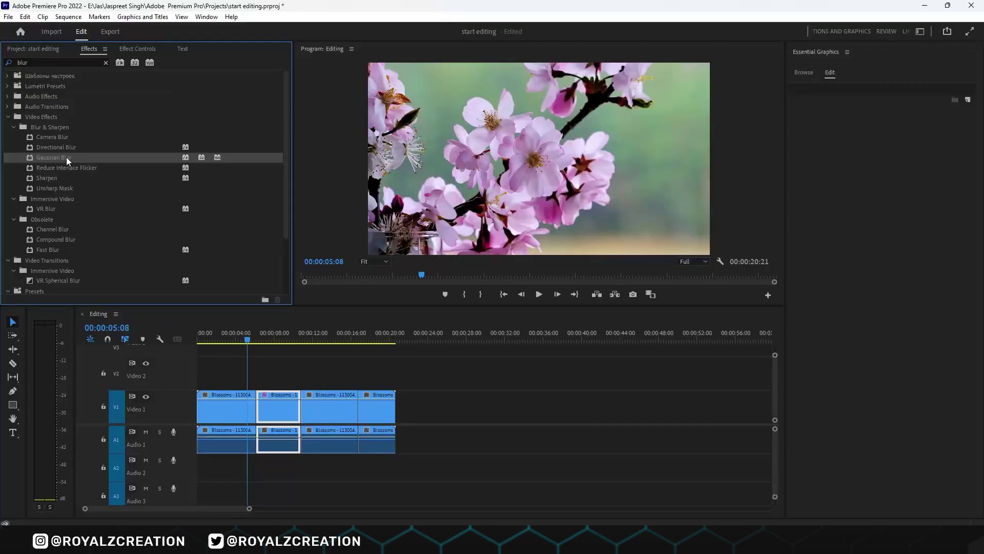
{"action": "left_click_drag", "start_coordinate": [66, 156], "coordinate": [269, 399]}
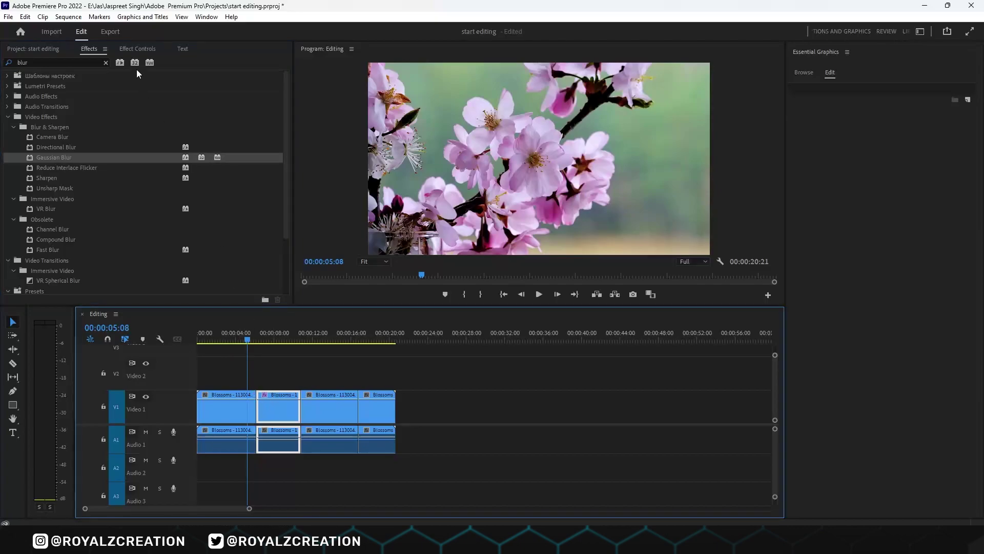
Set the Gaussian Blur Blurriness to 38.0 and play back from just before the cut.
{"action": "left_click", "coordinate": [136, 48]}
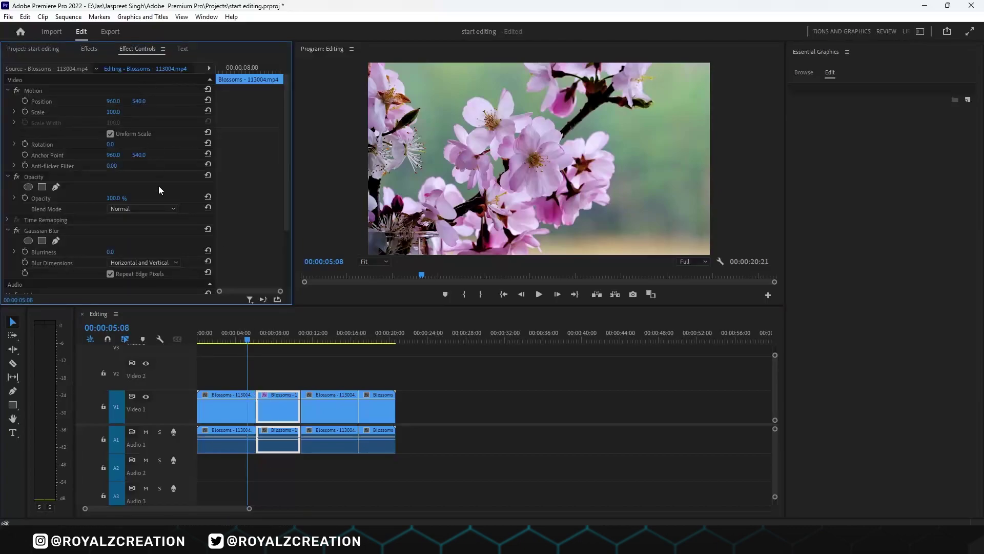
{"action": "left_click", "coordinate": [244, 68]}
{"action": "left_click_drag", "start_coordinate": [110, 252], "coordinate": [130, 251]}
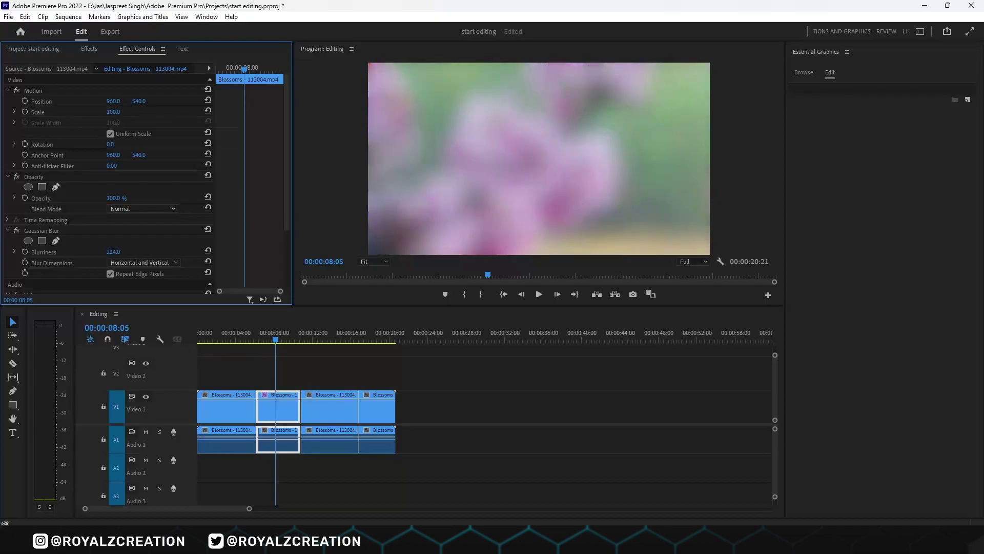
{"action": "scroll", "coordinate": [275, 358], "scroll_direction": "up", "scroll_amount": 5}
{"action": "left_click_drag", "start_coordinate": [363, 339], "coordinate": [330, 362]}
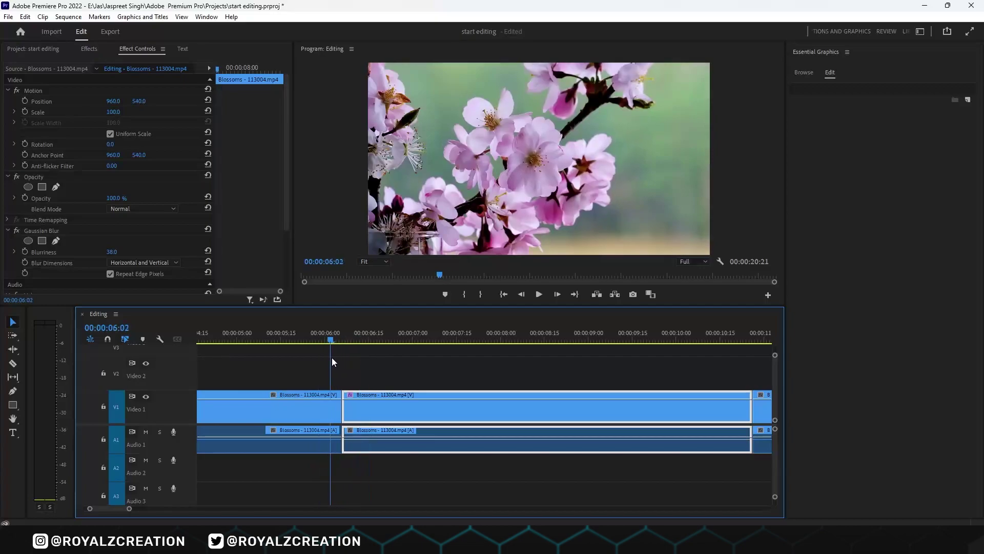
{"action": "key", "text": "space"}
{"action": "left_click", "coordinate": [329, 338]}
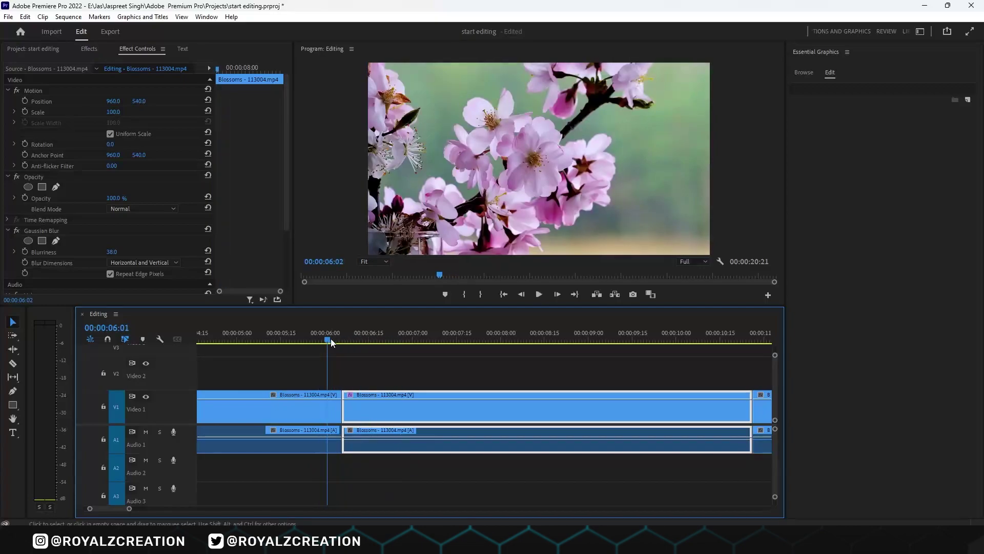
Apply the default Cross Dissolve and Constant Power crossfade at the first cut, then preview it.
{"action": "left_click", "coordinate": [346, 373]}
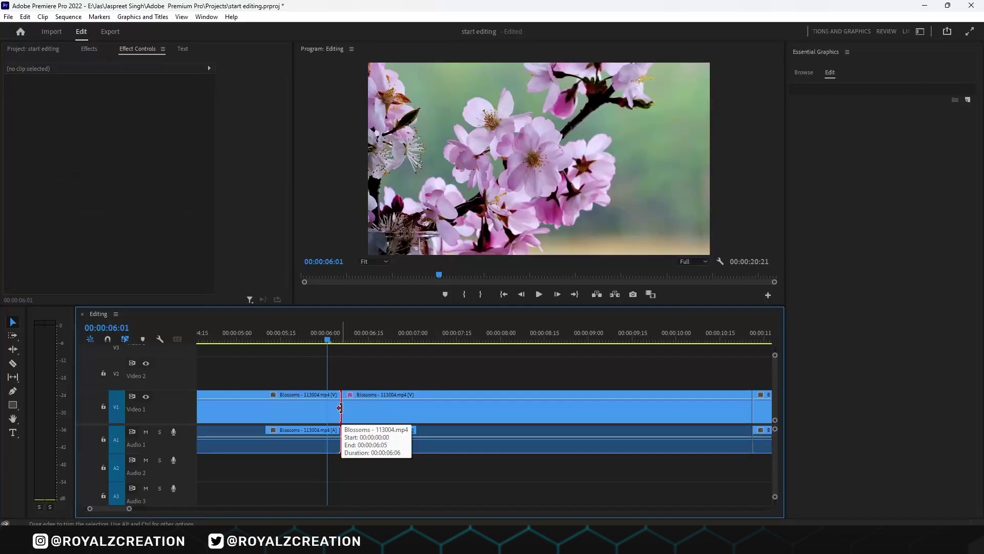
{"action": "left_click", "coordinate": [340, 407]}
{"action": "key", "text": "shift+d"}
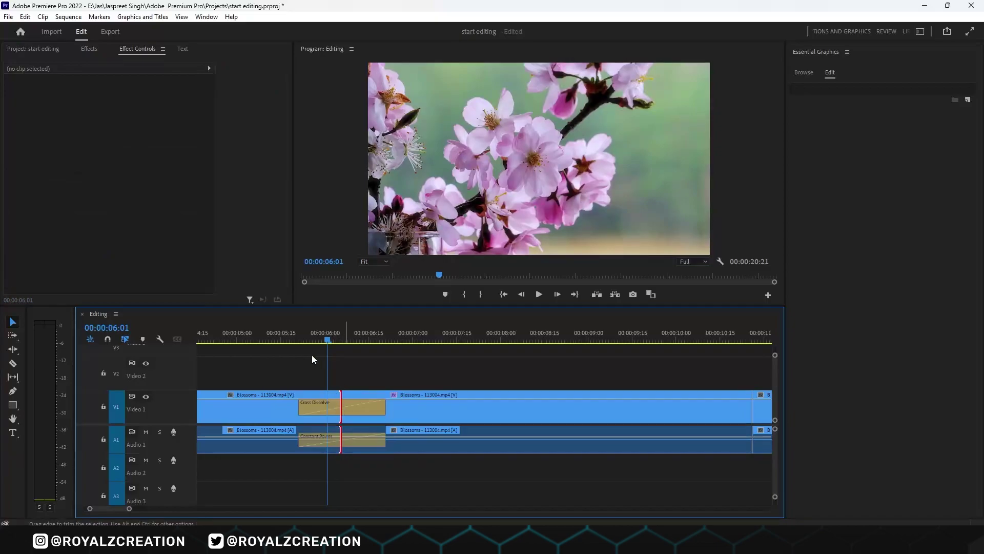
{"action": "left_click", "coordinate": [271, 339]}
{"action": "key", "text": "space"}
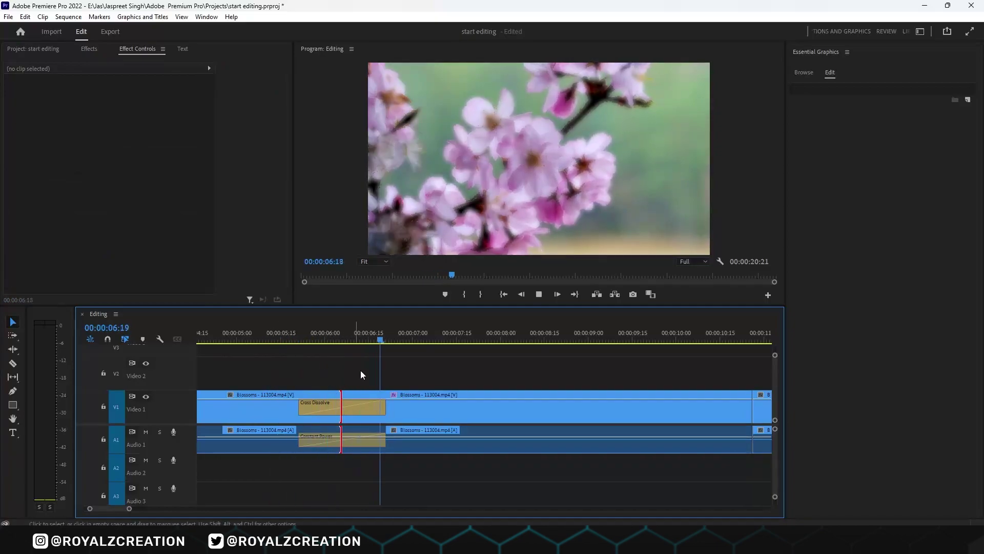
{"action": "key", "text": "minus"}
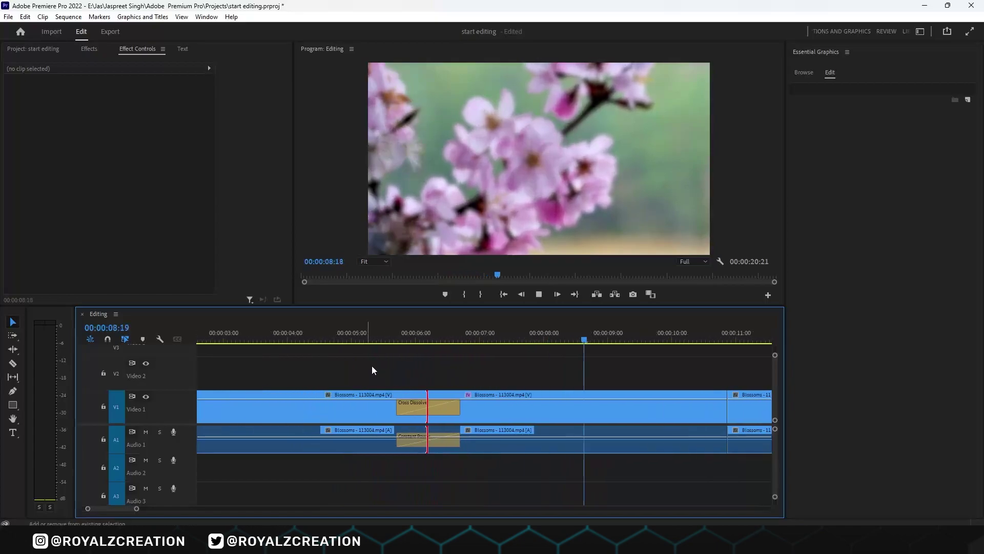
{"action": "left_click_drag", "start_coordinate": [378, 340], "coordinate": [388, 343]}
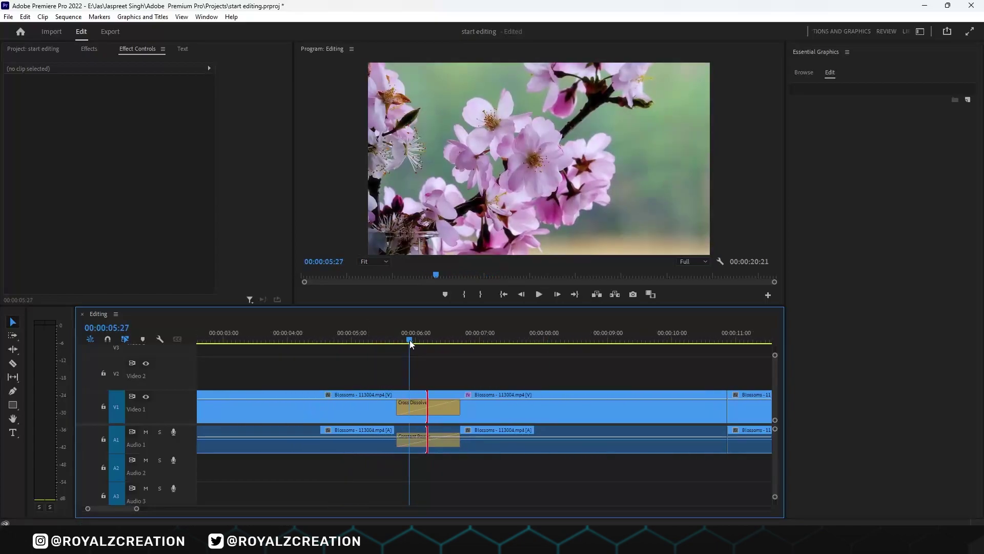
{"action": "key", "text": "minus"}
{"action": "left_click", "coordinate": [396, 406]}
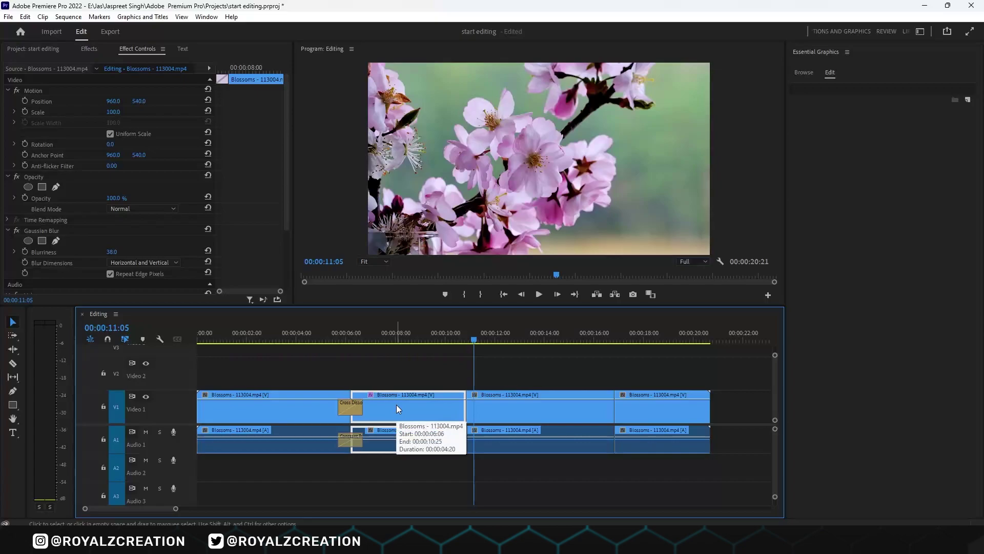
Save the project, give the second Blossoms clip the red Important label, then deselect it.
{"action": "key", "text": "ctrl+s"}
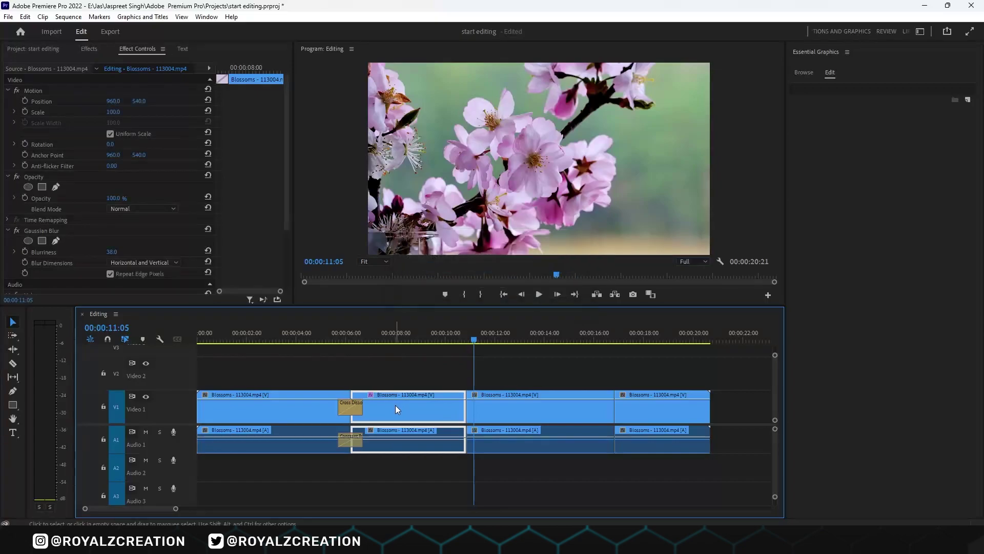
{"action": "right_click", "coordinate": [395, 405]}
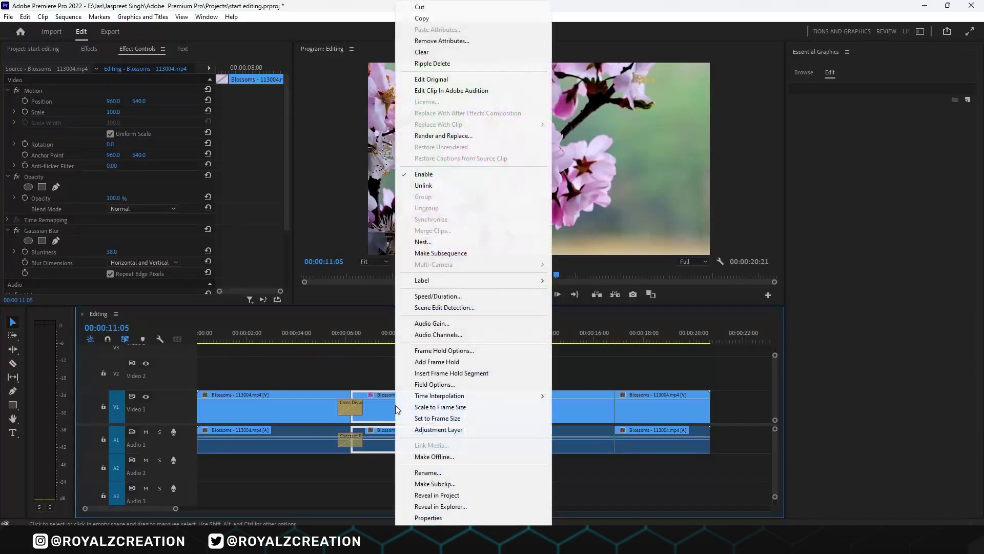
{"action": "left_click", "coordinate": [387, 405]}
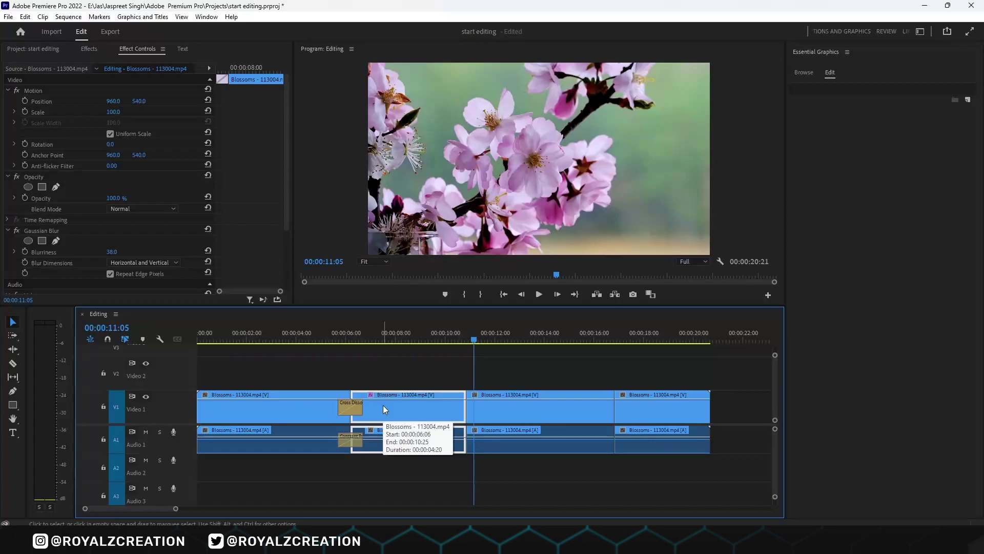
{"action": "right_click", "coordinate": [383, 406]}
{"action": "mouse_move", "coordinate": [421, 281]}
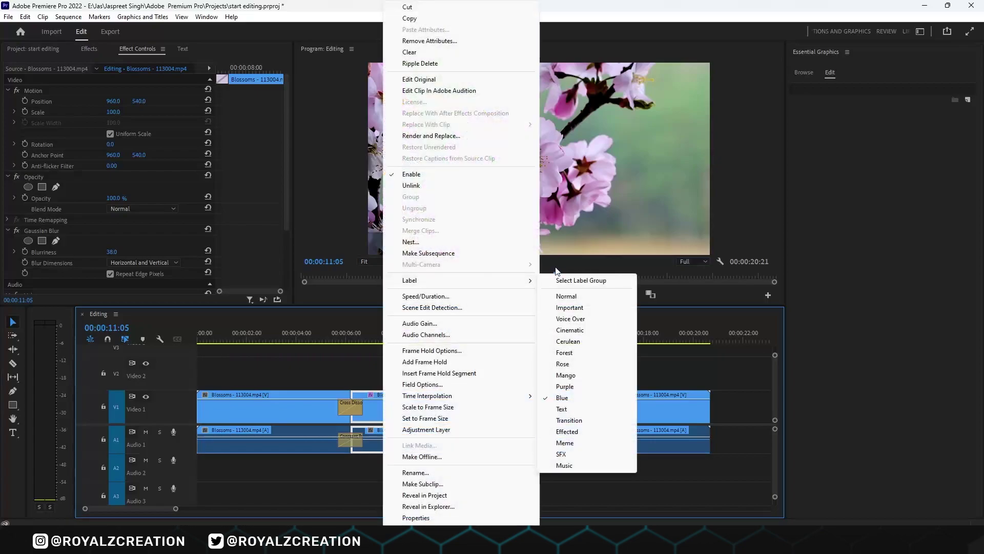
{"action": "left_click", "coordinate": [569, 308]}
{"action": "left_click", "coordinate": [429, 361]}
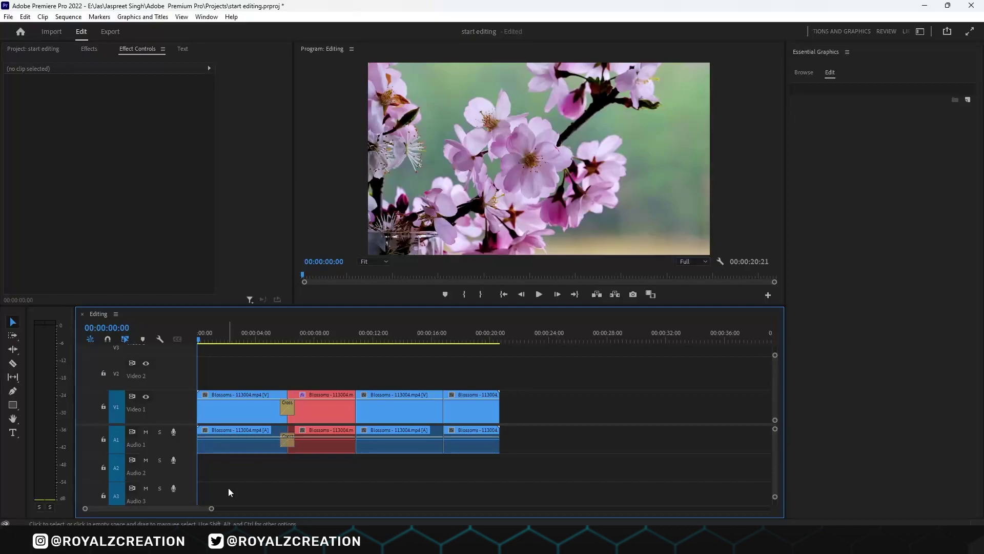
Add a text title in the Program monitor, typing Subscribe, then replace it with 'Flower'.
{"action": "left_click", "coordinate": [13, 433]}
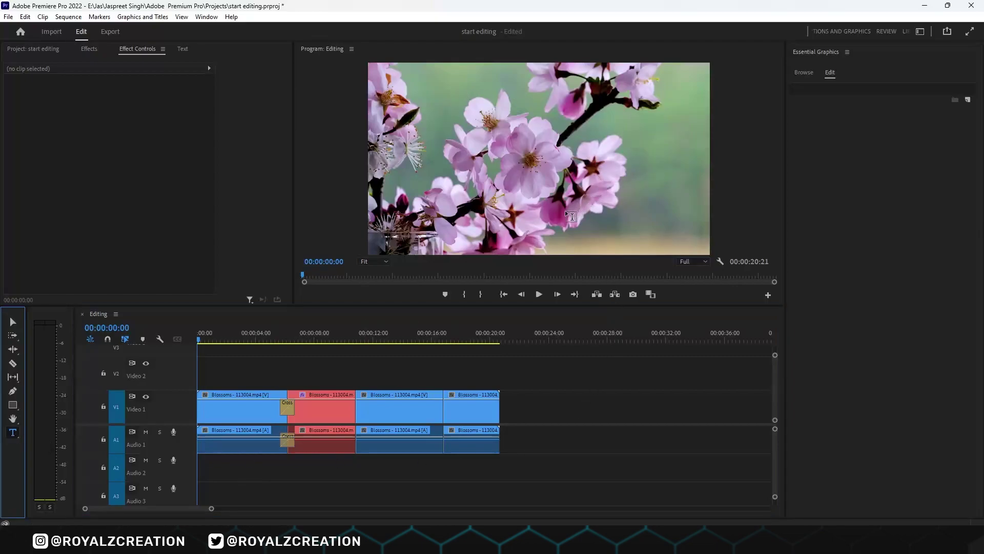
{"action": "left_click", "coordinate": [596, 235]}
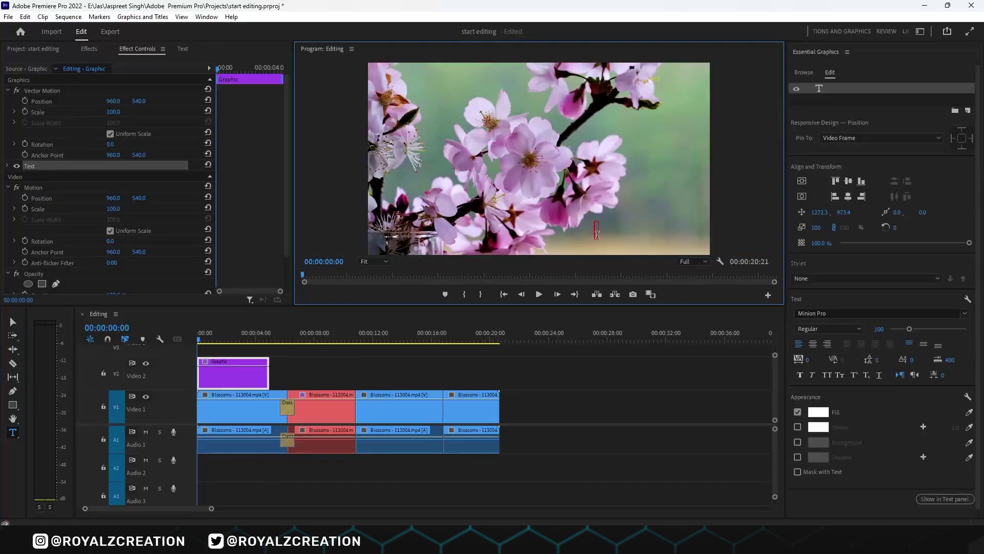
{"action": "type", "text": "Subscribe"}
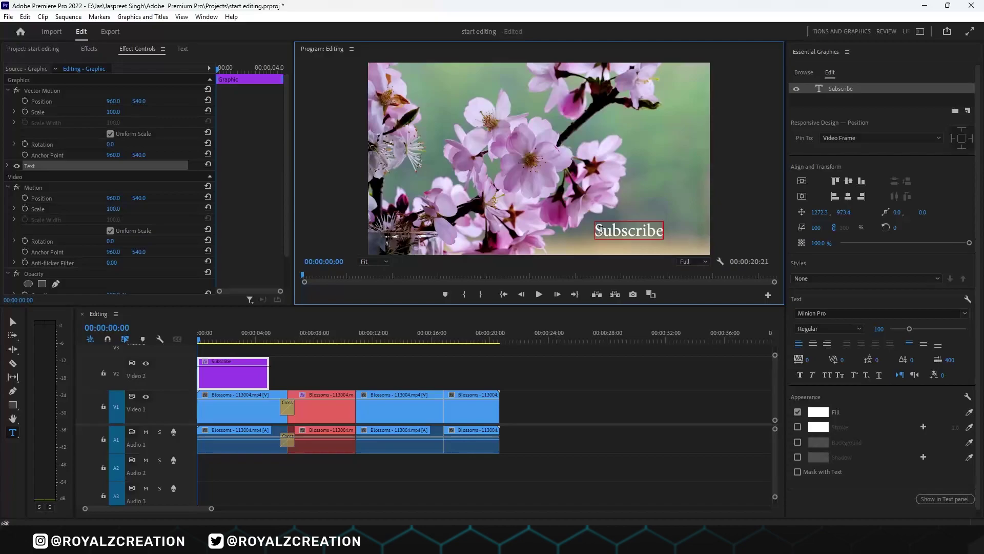
{"action": "key", "text": "ctrl+a"}
{"action": "type", "text": "Flower"}
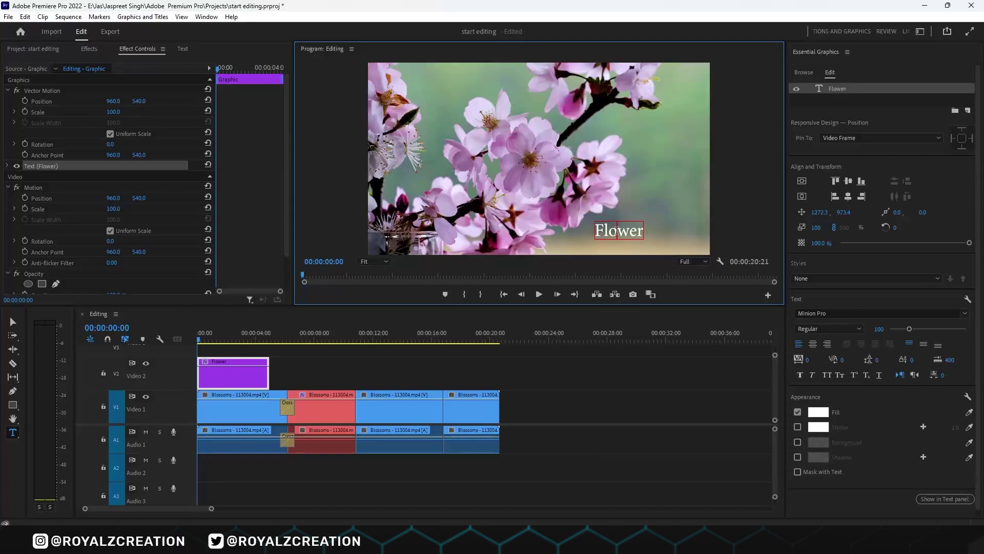
{"action": "double_click", "coordinate": [617, 231]}
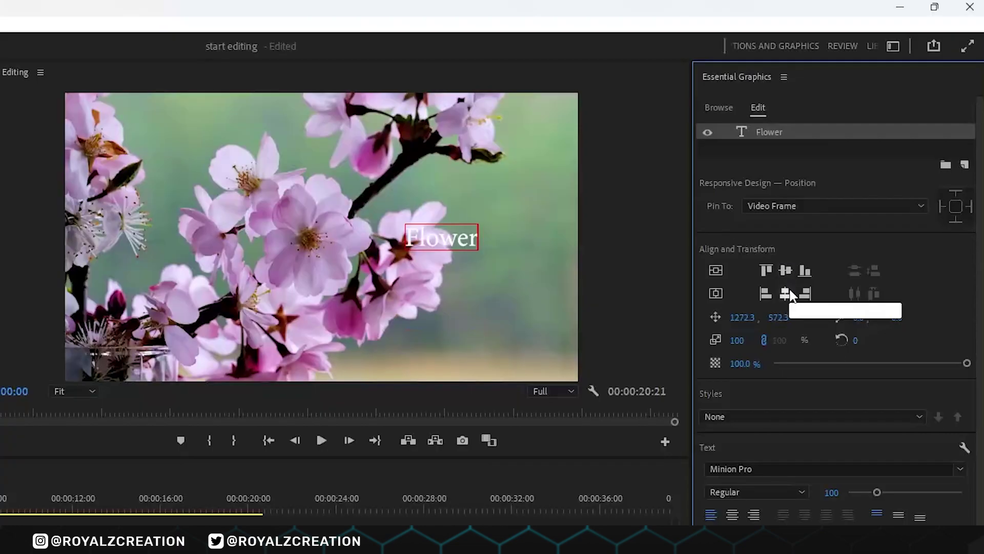
Move the Flower title to the lower right, set 90.5% opacity and scale 154.
{"action": "left_click_drag", "start_coordinate": [820, 212], "coordinate": [822, 215]}
{"action": "left_click_drag", "start_coordinate": [748, 326], "coordinate": [799, 321]}
{"action": "left_click", "coordinate": [795, 364]}
{"action": "left_click_drag", "start_coordinate": [843, 363], "coordinate": [951, 363]}
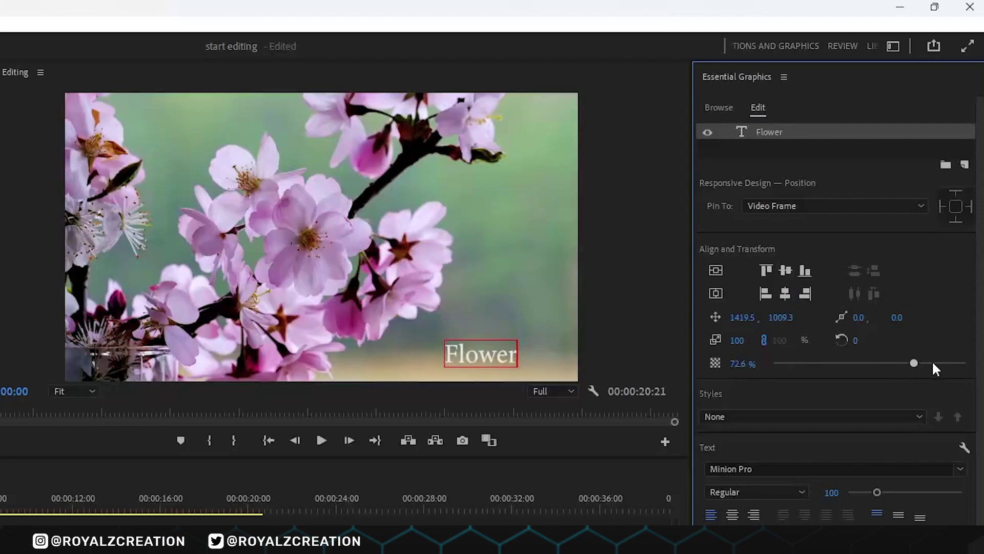
{"action": "mouse_move", "coordinate": [737, 340]}
{"action": "left_mouse_down"}
{"action": "mouse_move", "coordinate": [768, 340]}
{"action": "mouse_move", "coordinate": [730, 338]}
{"action": "left_mouse_up"}
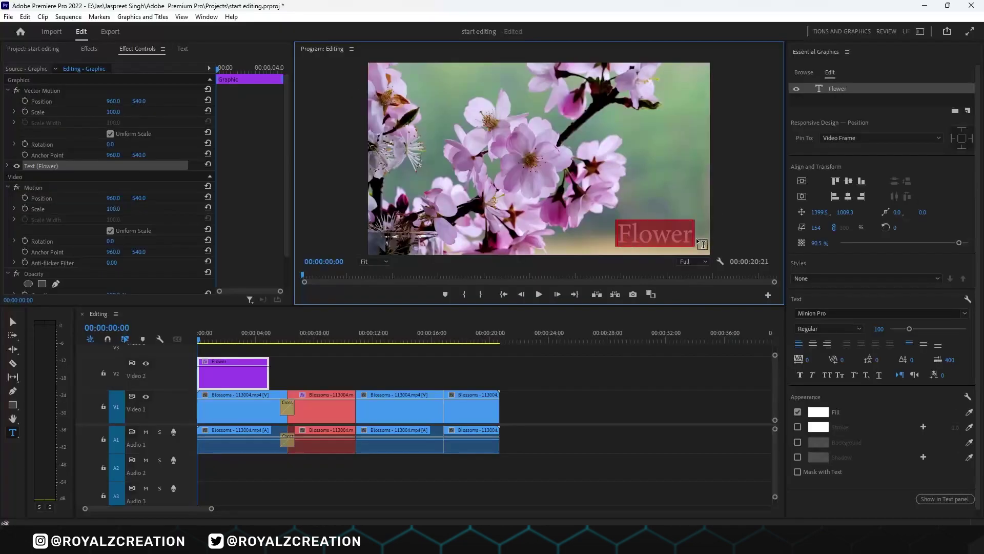
Select the word Flower and change its font to Lobster Regular.
{"action": "left_click", "coordinate": [625, 234]}
{"action": "left_click_drag", "start_coordinate": [620, 233], "coordinate": [691, 235]}
{"action": "left_click", "coordinate": [621, 235]}
{"action": "left_click_drag", "start_coordinate": [622, 236], "coordinate": [689, 237]}
{"action": "left_click", "coordinate": [965, 315]}
{"action": "scroll", "coordinate": [907, 375], "scroll_direction": "up", "scroll_amount": 3}
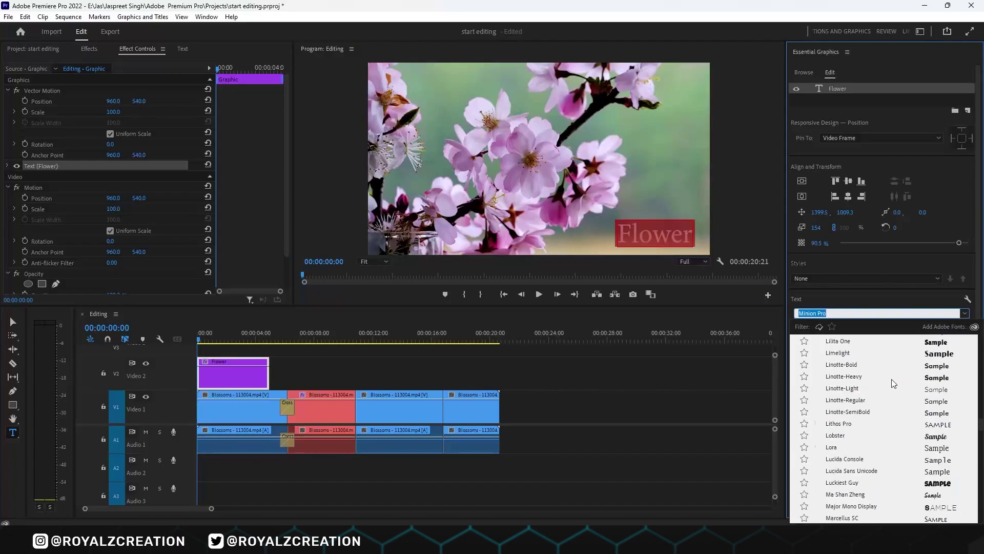
{"action": "left_click", "coordinate": [871, 341]}
{"action": "left_click", "coordinate": [836, 304]}
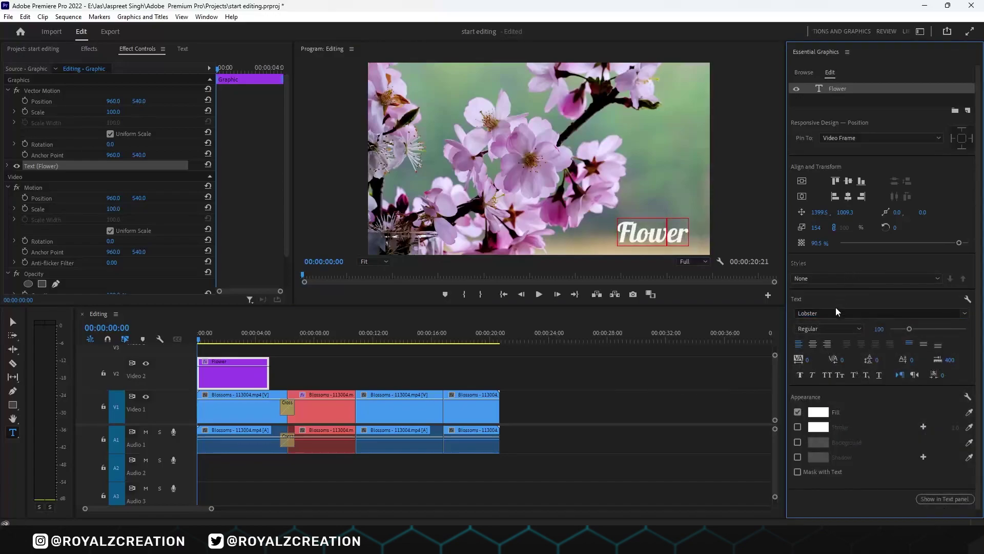
{"action": "left_click", "coordinate": [829, 329]}
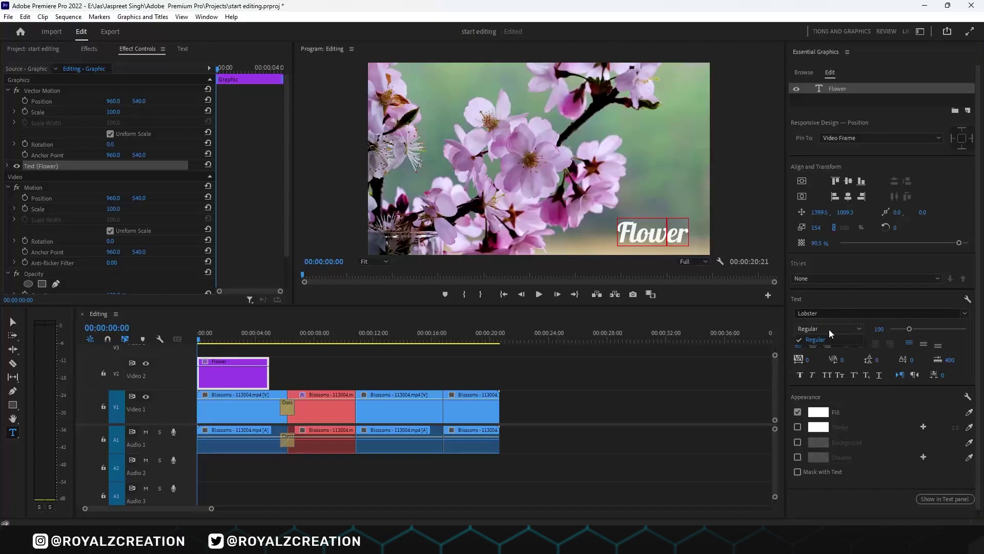
{"action": "left_click_drag", "start_coordinate": [620, 232], "coordinate": [702, 236]}
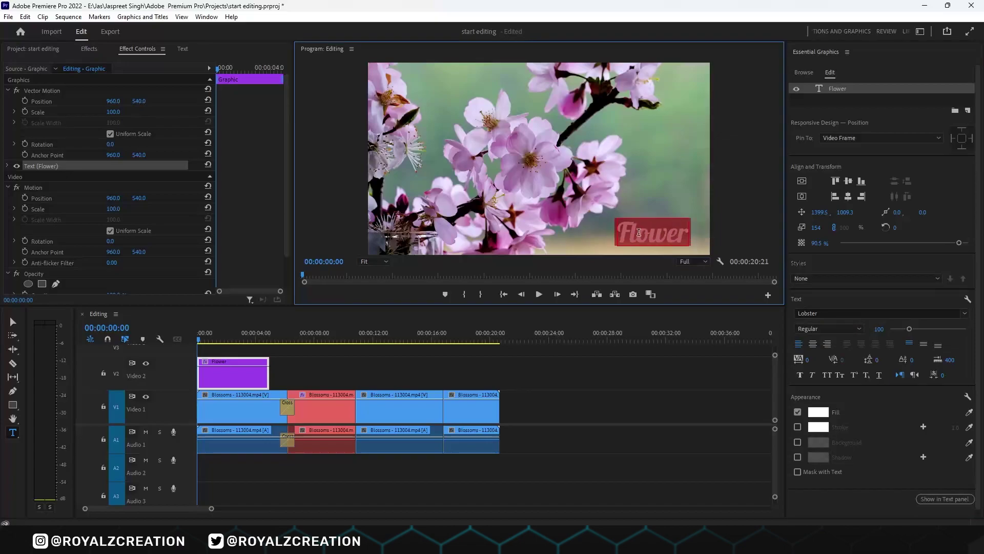
{"action": "left_click", "coordinate": [836, 329]}
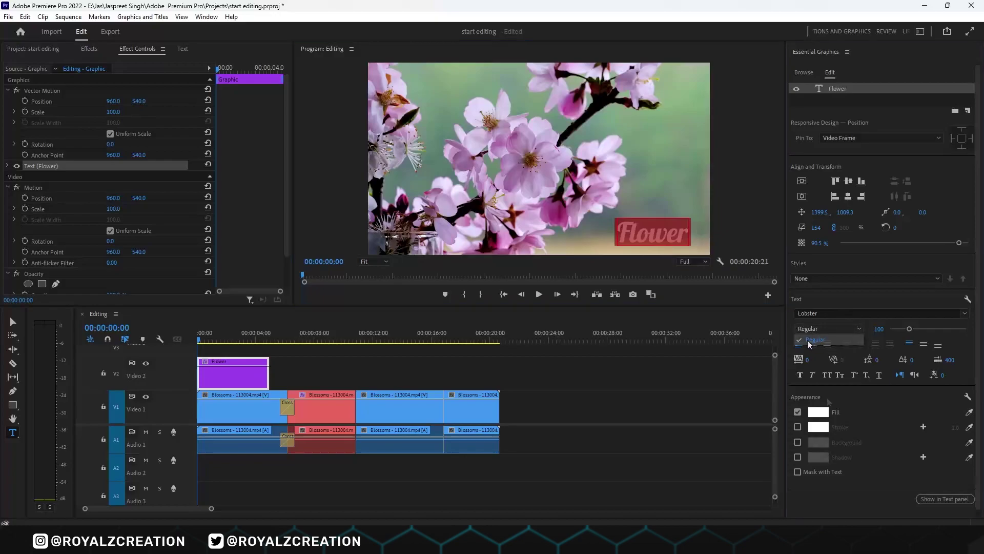
{"action": "left_click", "coordinate": [815, 339]}
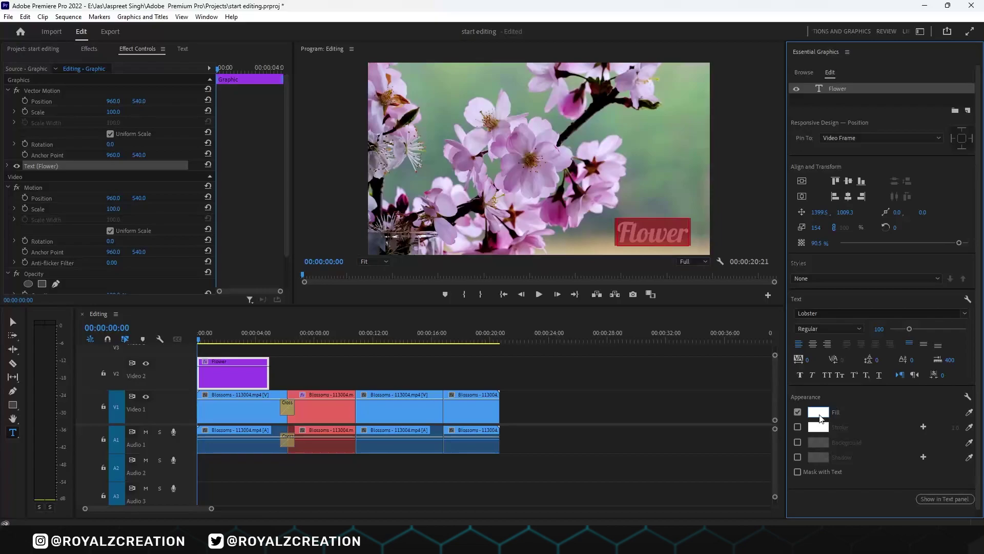
Change the Flower title's fill colour from white to near-black in the Color Picker.
{"action": "left_click", "coordinate": [820, 418]}
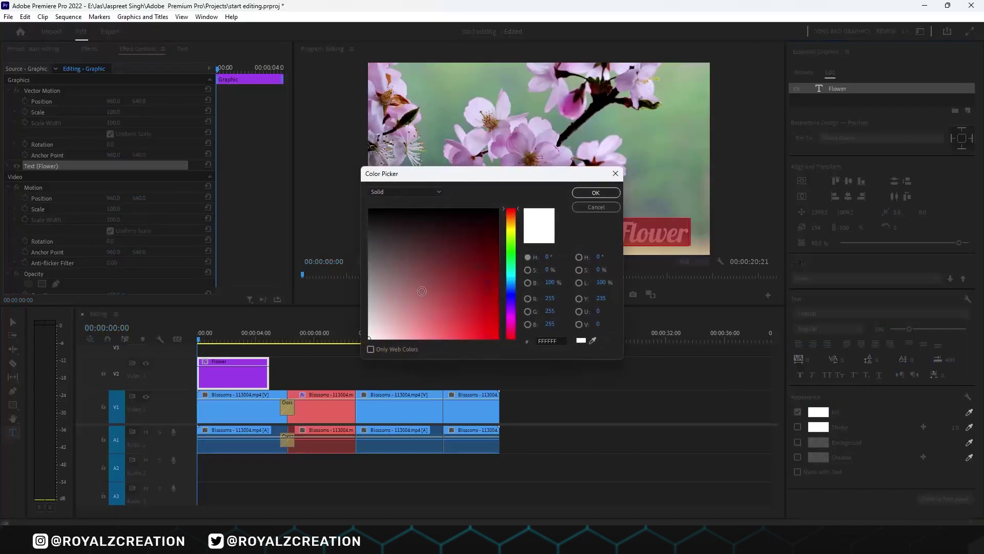
{"action": "left_click", "coordinate": [470, 300]}
{"action": "left_click_drag", "start_coordinate": [469, 300], "coordinate": [361, 213]}
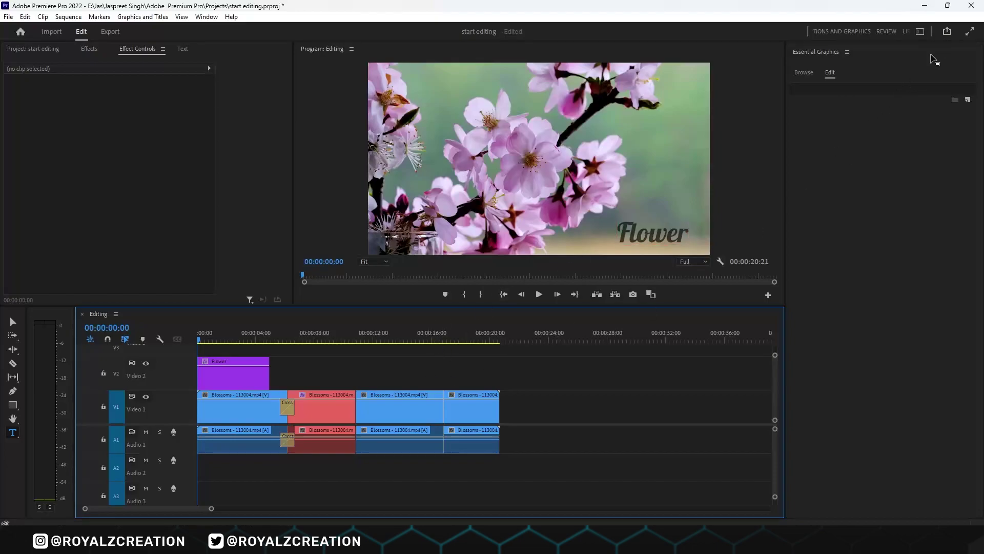
{"action": "left_click", "coordinate": [948, 35]}
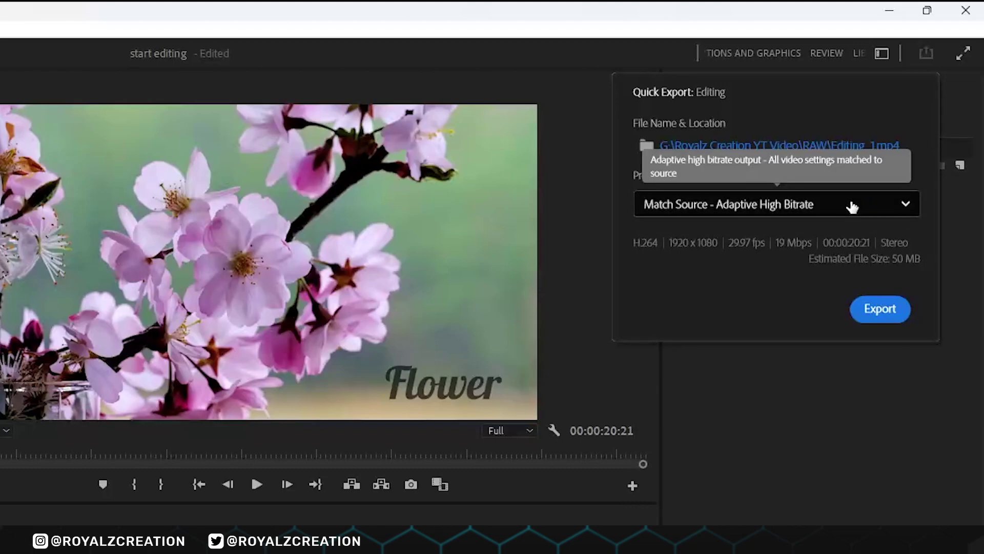
{"action": "left_click", "coordinate": [853, 204]}
{"action": "left_click", "coordinate": [898, 160]}
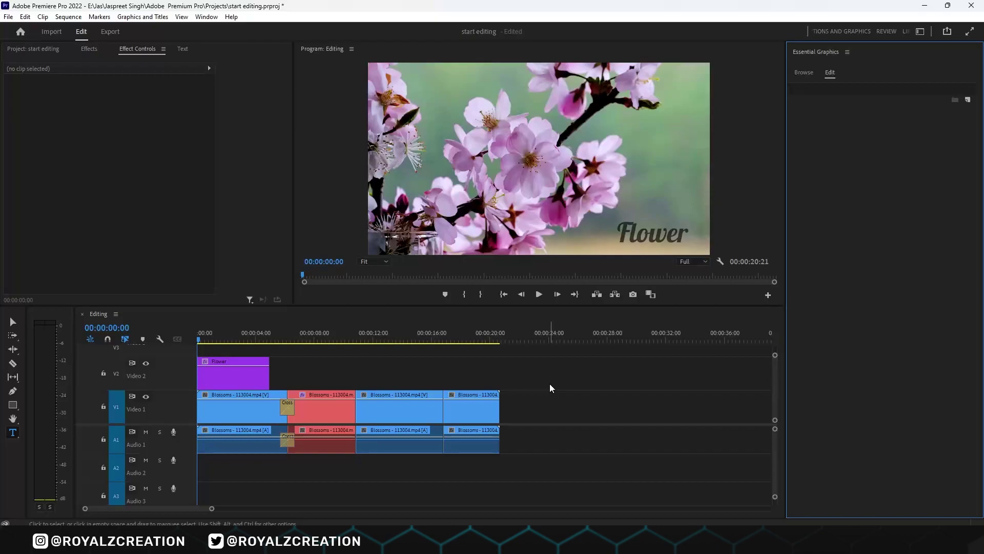
In the full export settings, keep H.264 as the format and review the Video and Audio settings.
{"action": "left_click", "coordinate": [110, 32]}
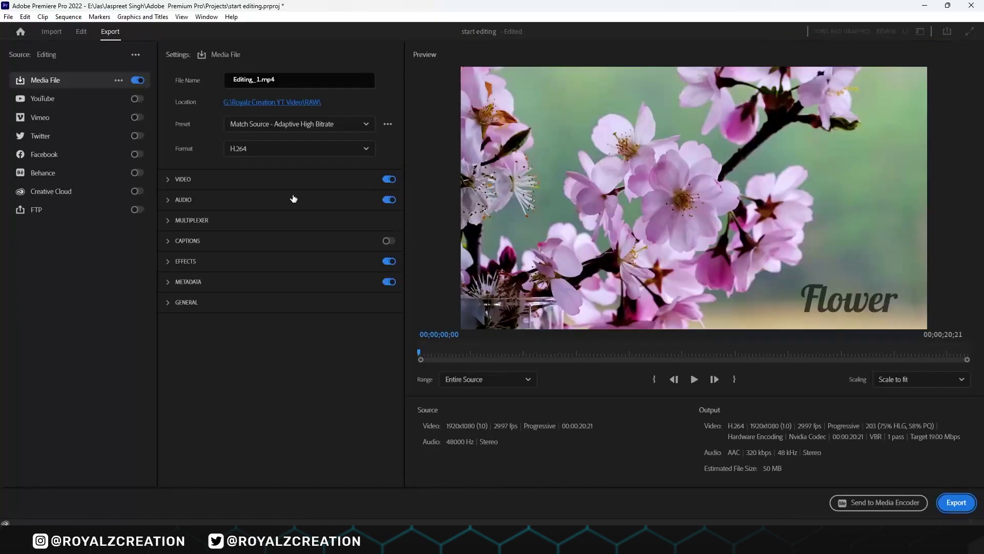
{"action": "left_click", "coordinate": [336, 149]}
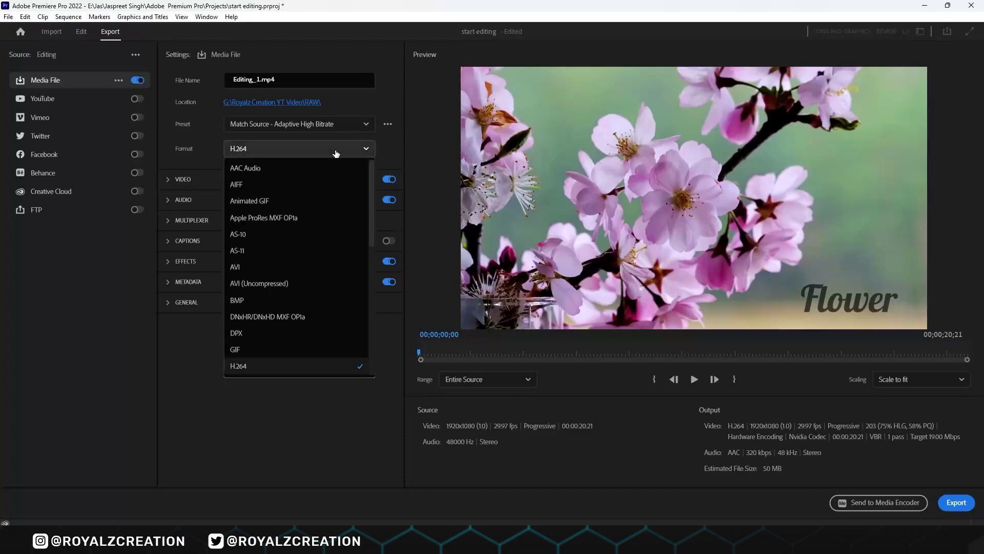
{"action": "left_click", "coordinate": [336, 150]}
{"action": "left_click", "coordinate": [240, 179]}
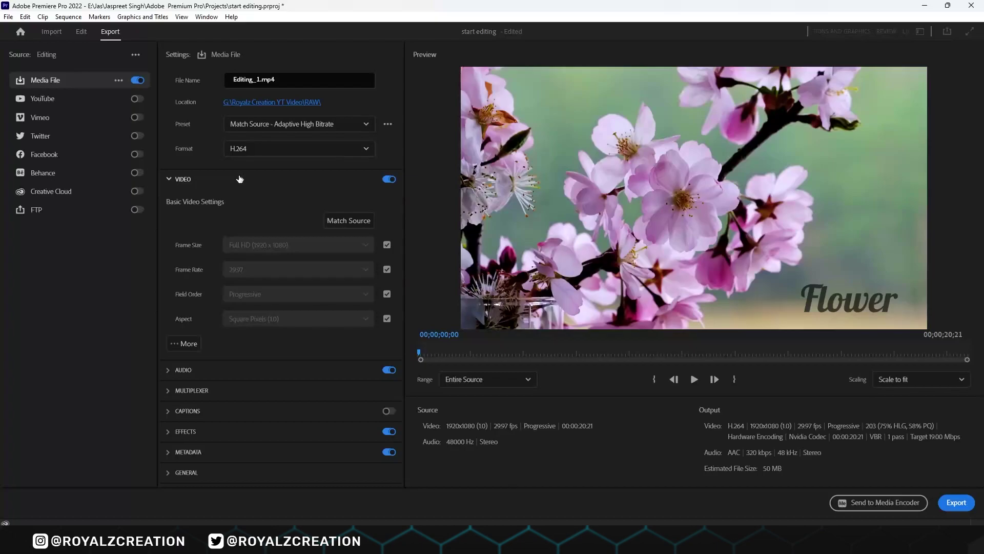
{"action": "left_click", "coordinate": [240, 178]}
{"action": "left_click", "coordinate": [226, 196]}
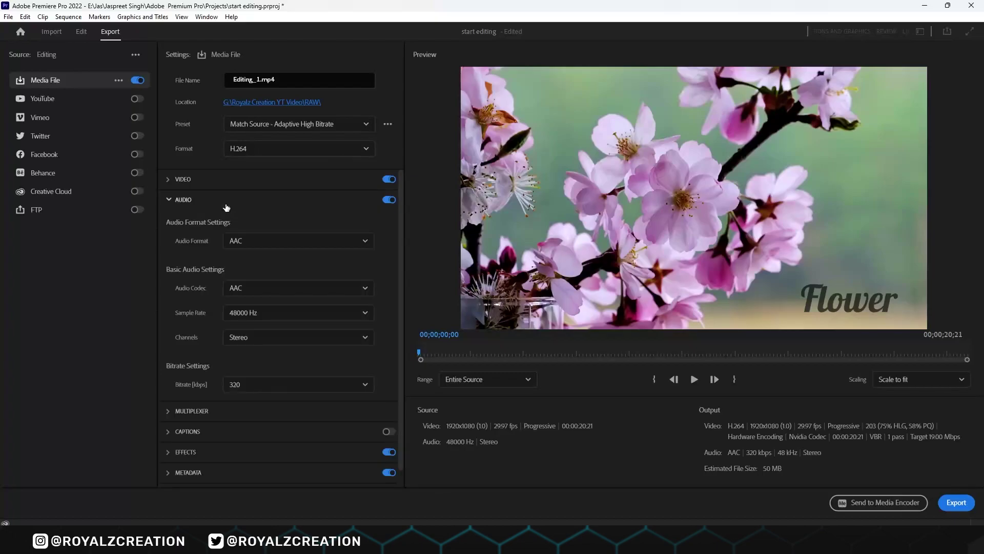
{"action": "left_click", "coordinate": [224, 181]}
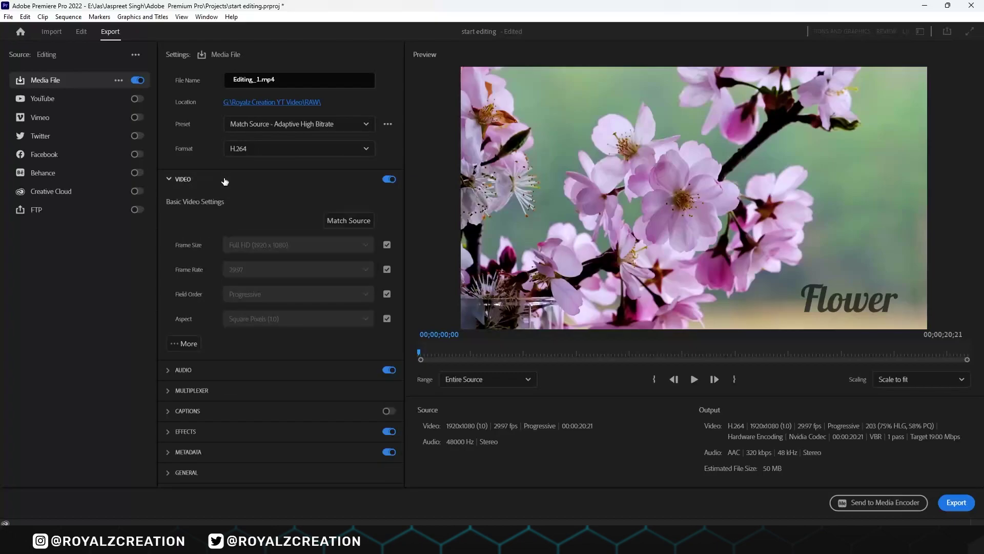
{"action": "left_click", "coordinate": [225, 181]}
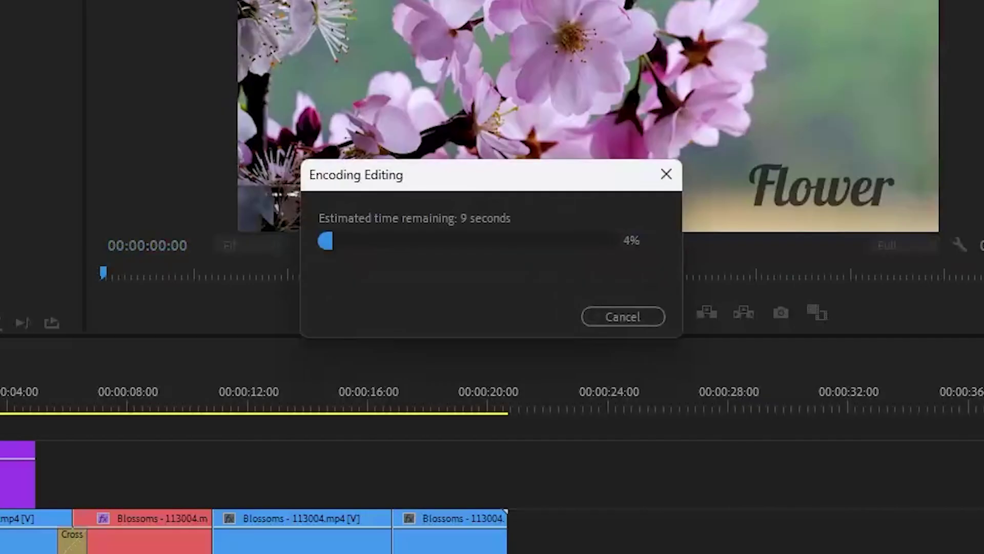